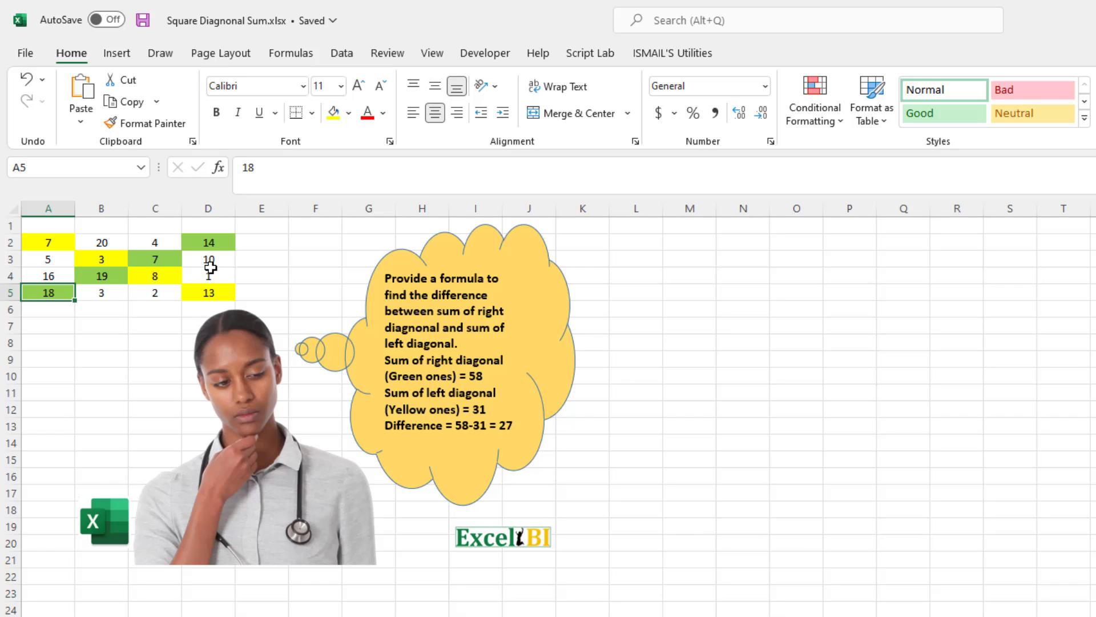
- Enter the header DimensionN in cell M1 and fit column M's width to it
left_click(697, 242)
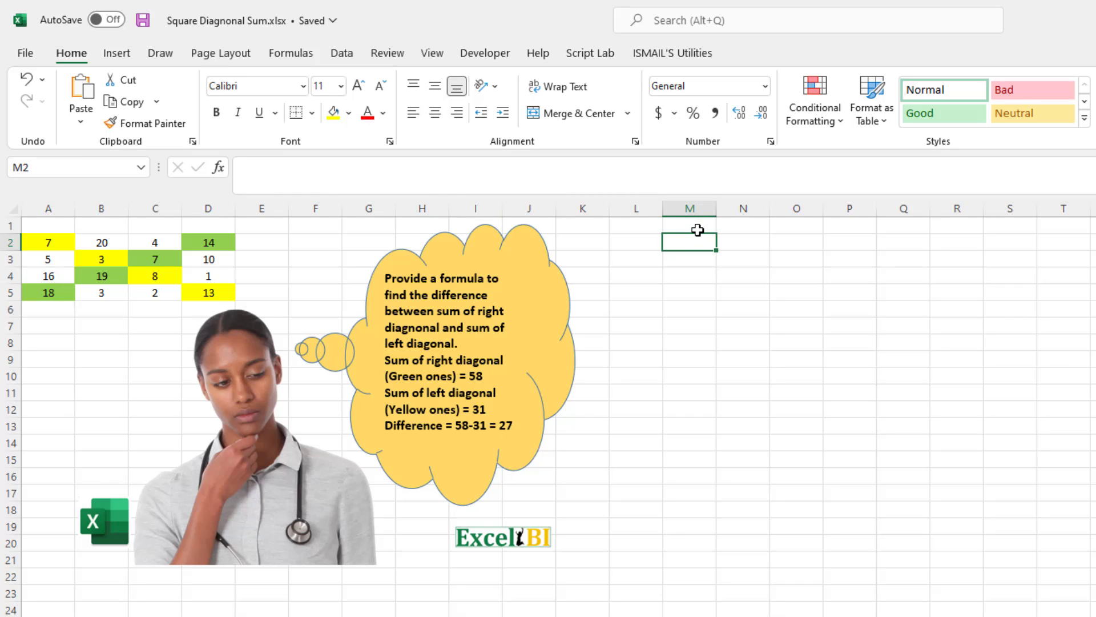
left_click(698, 228)
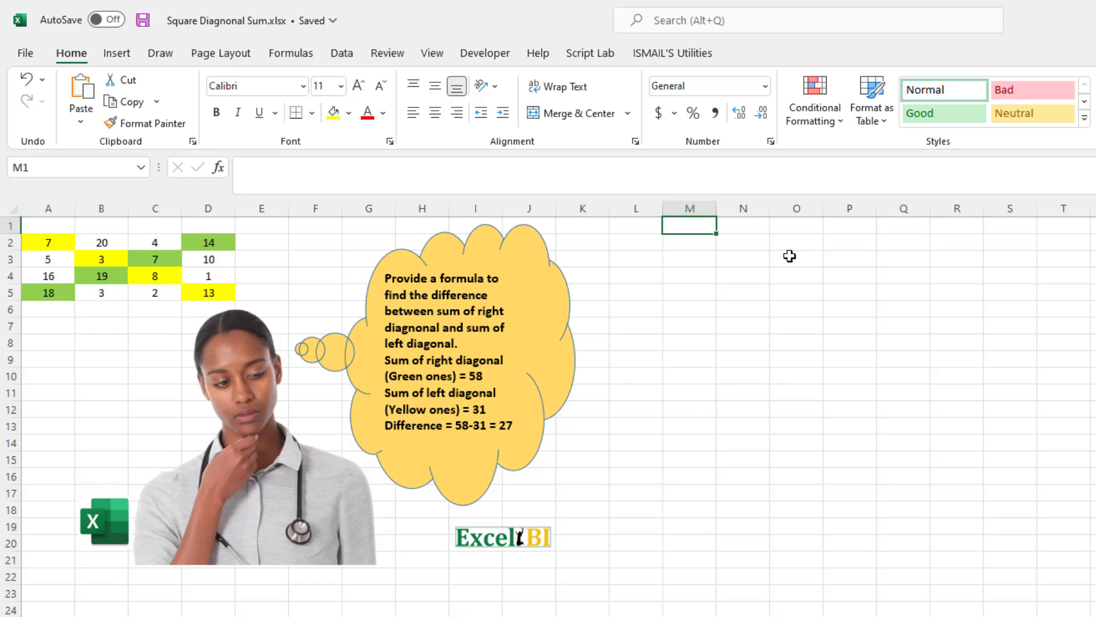
type("D")
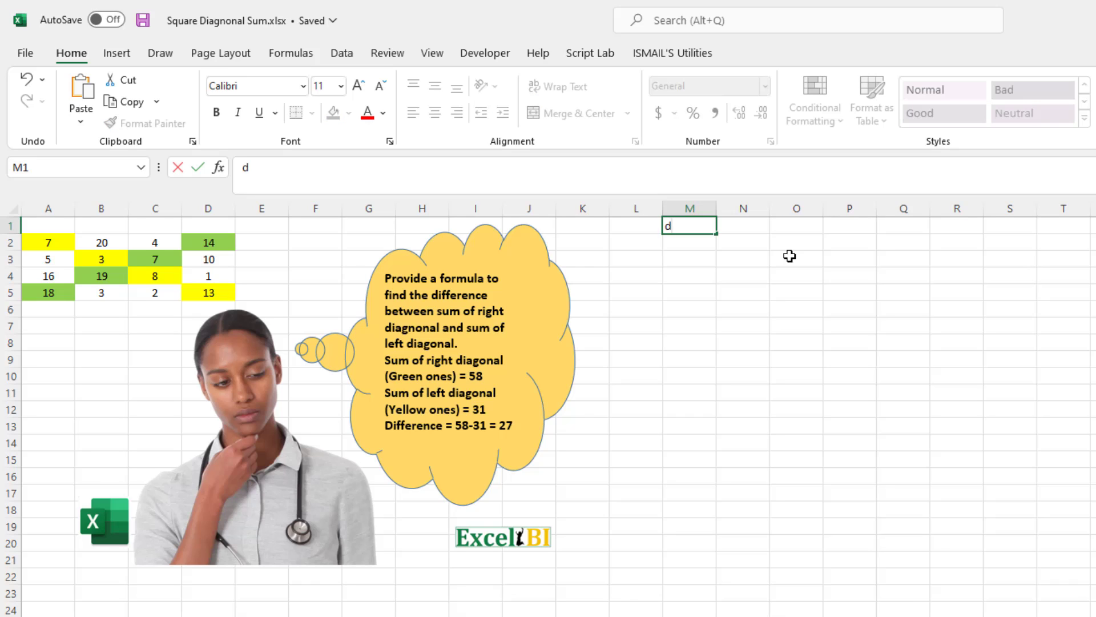
type("imensionN")
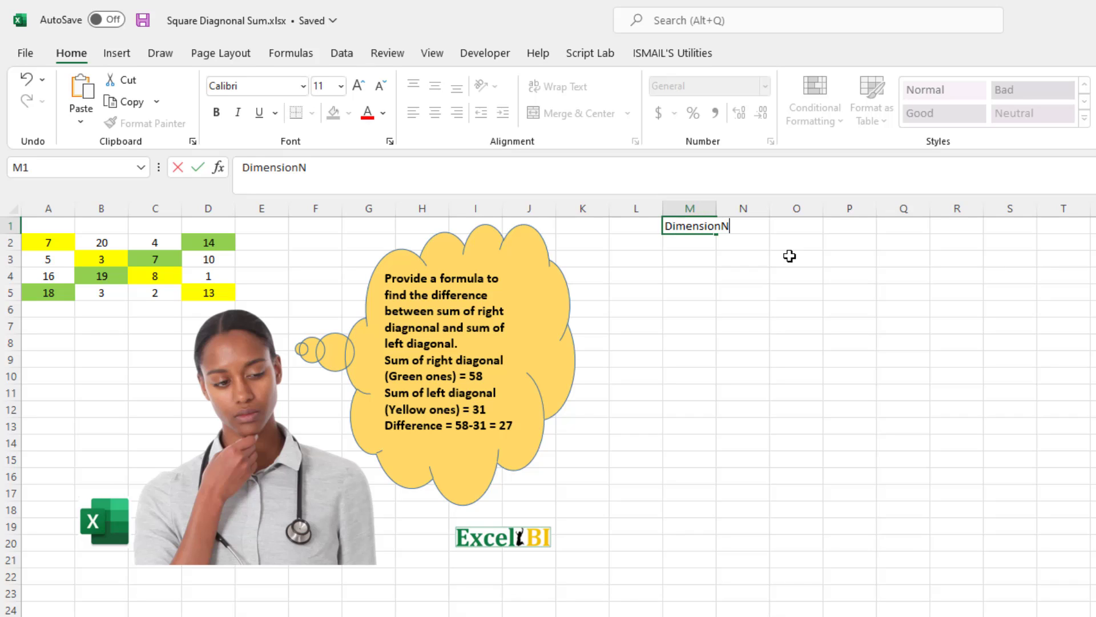
key("Return")
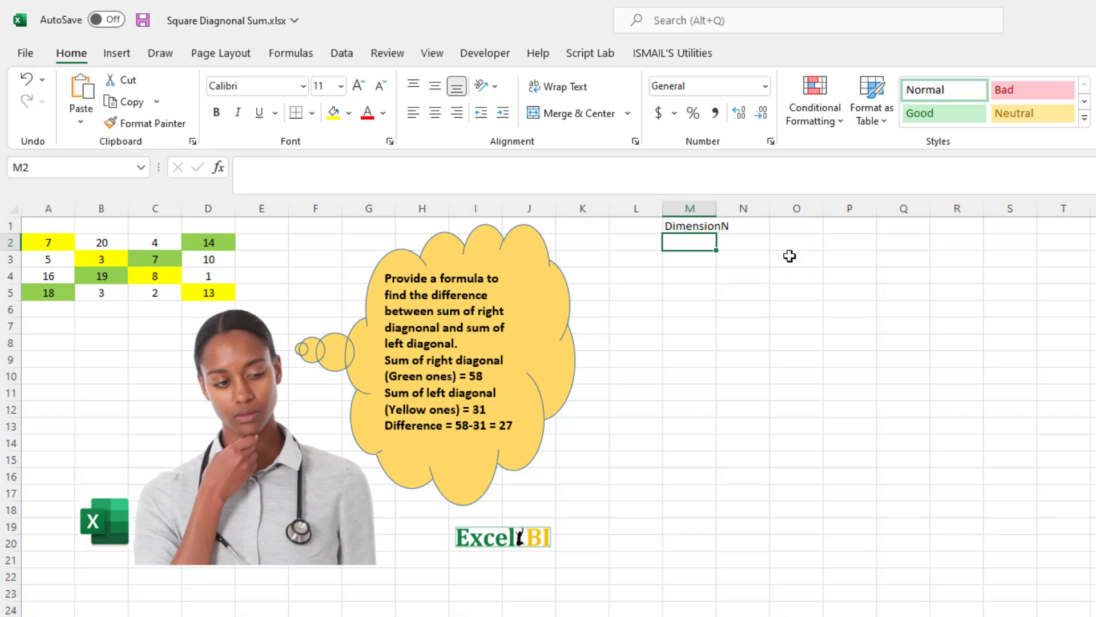
double_click(717, 209)
- Count the matrix rows in M2 with =ROWS(A2:D5) and widen column N
type("=ROWS(")
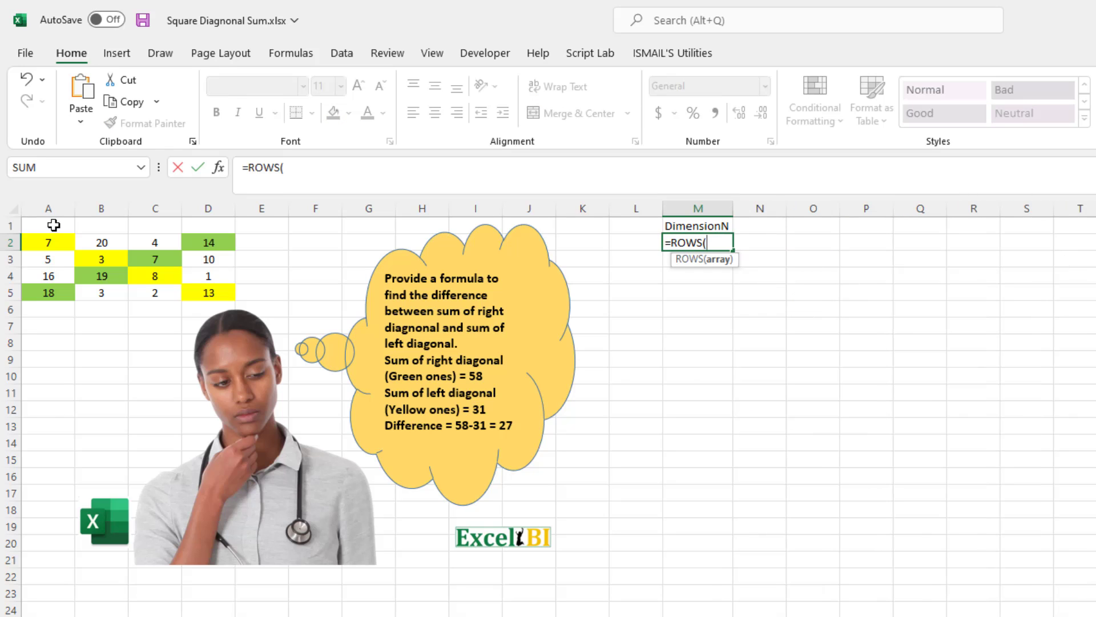
left_click_drag(52, 242, 187, 287)
type(")")
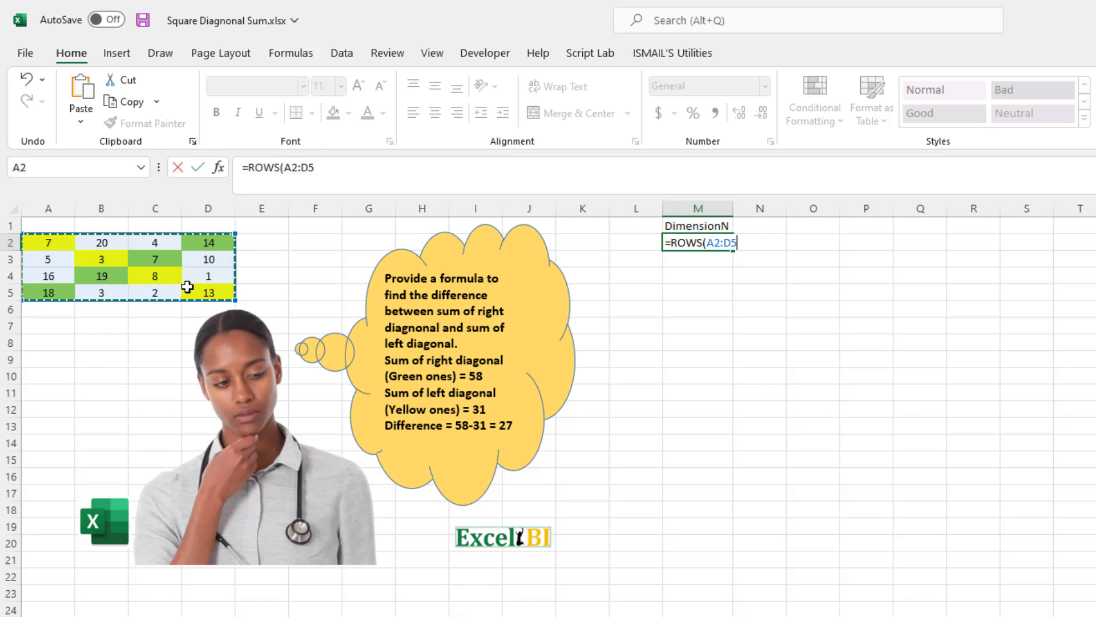
key("Return")
left_click(676, 244)
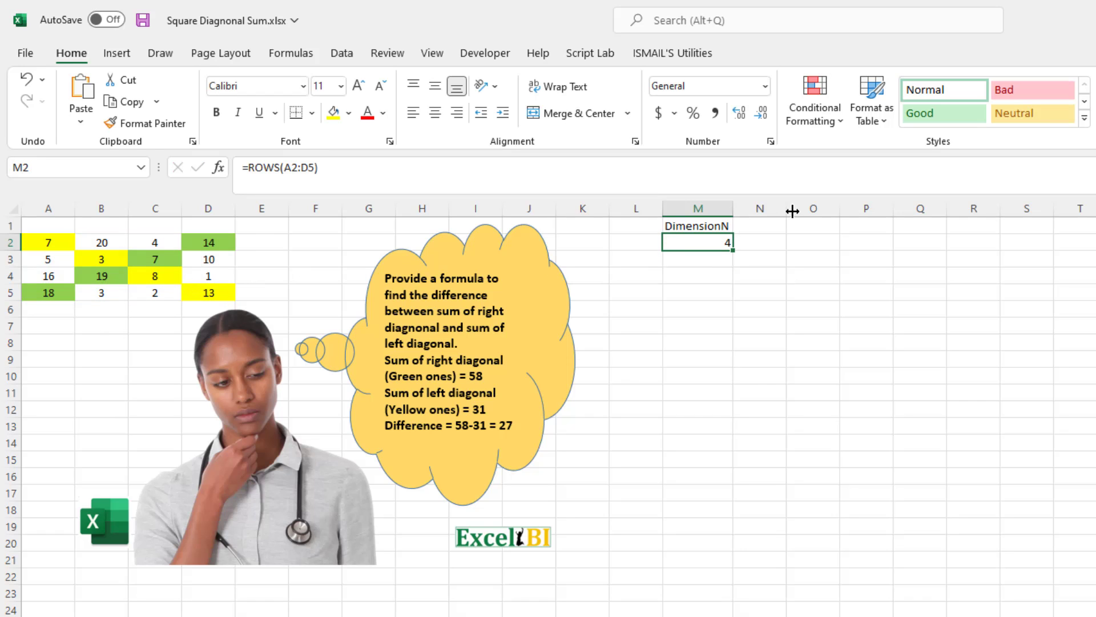
left_click_drag(786, 209, 878, 221)
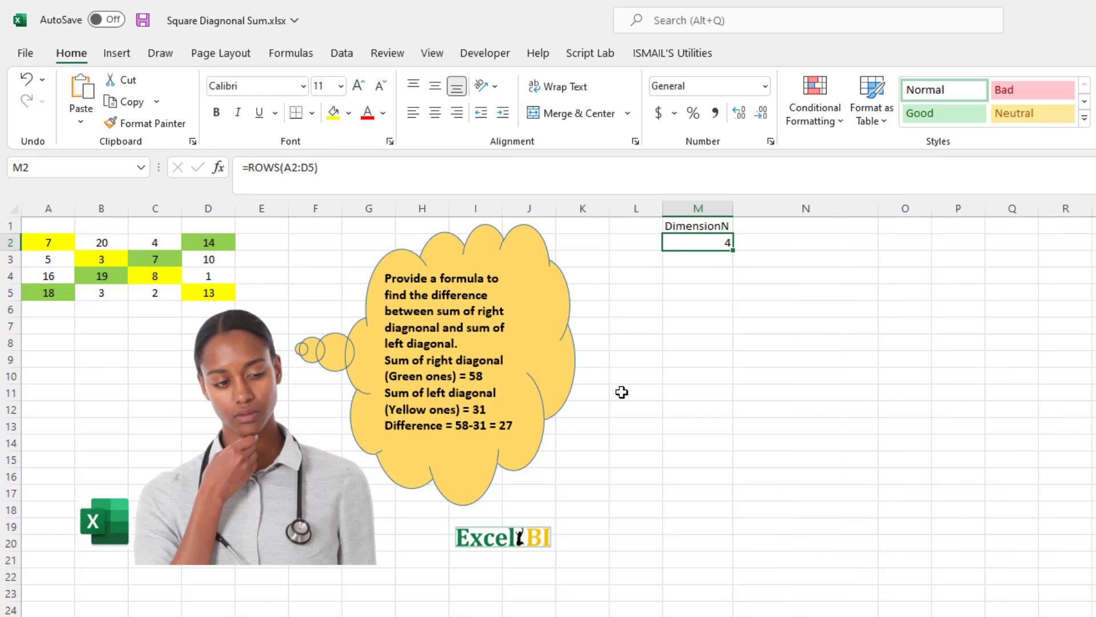
- Examine the row and column positions of the yellow diagonal cells A2, B3, C4 and D5
left_click(56, 244)
left_click(100, 262)
left_click(58, 243)
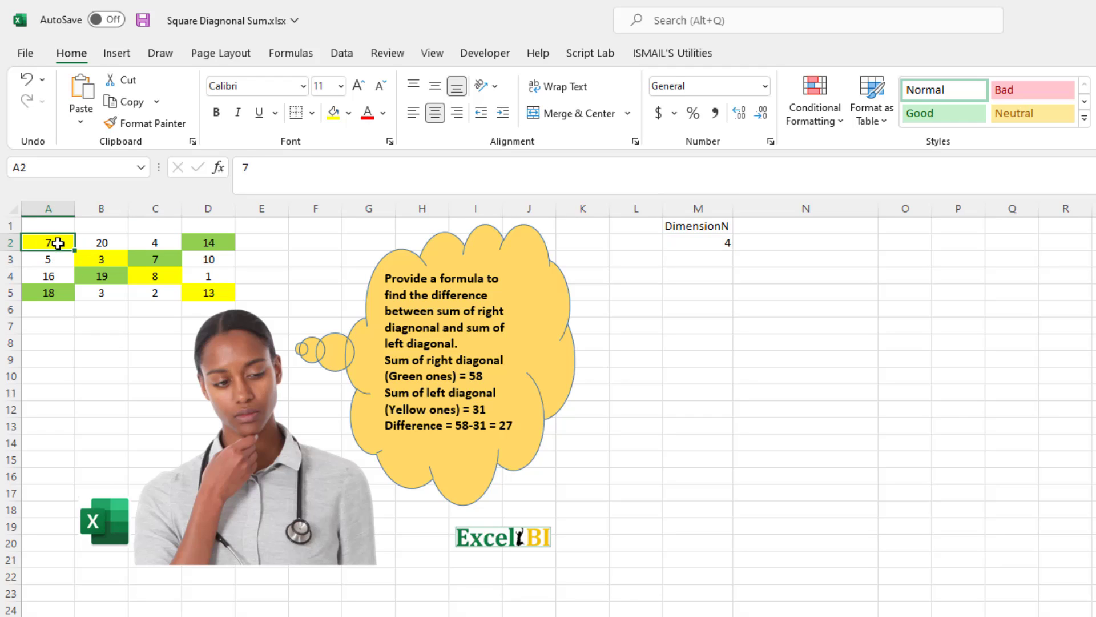
left_click(107, 258)
left_click(161, 282)
left_click(200, 292)
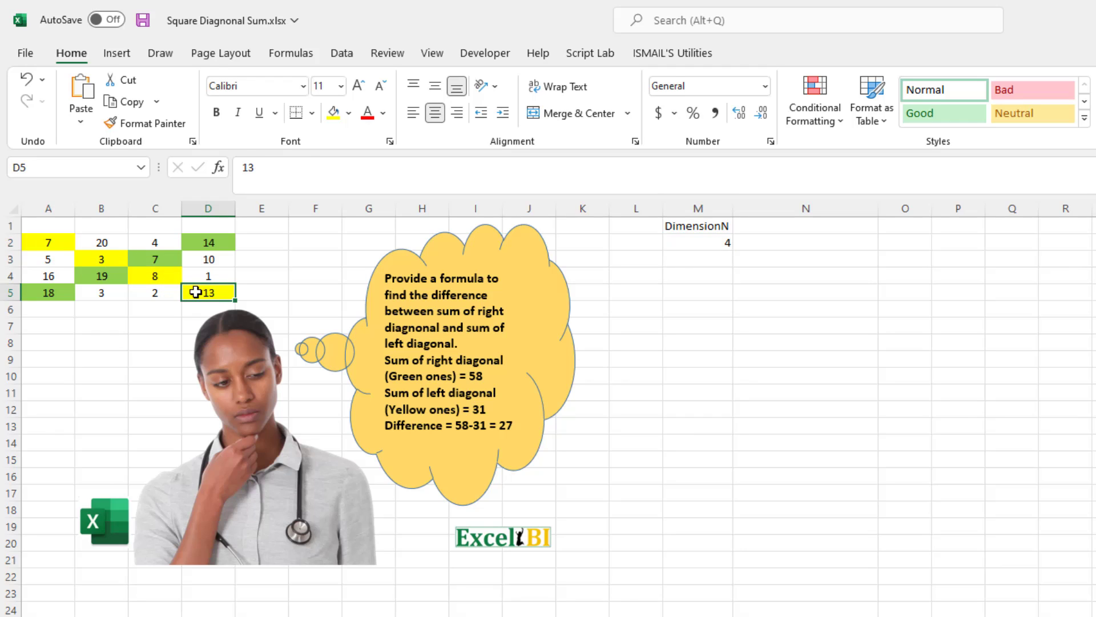
left_click(31, 242)
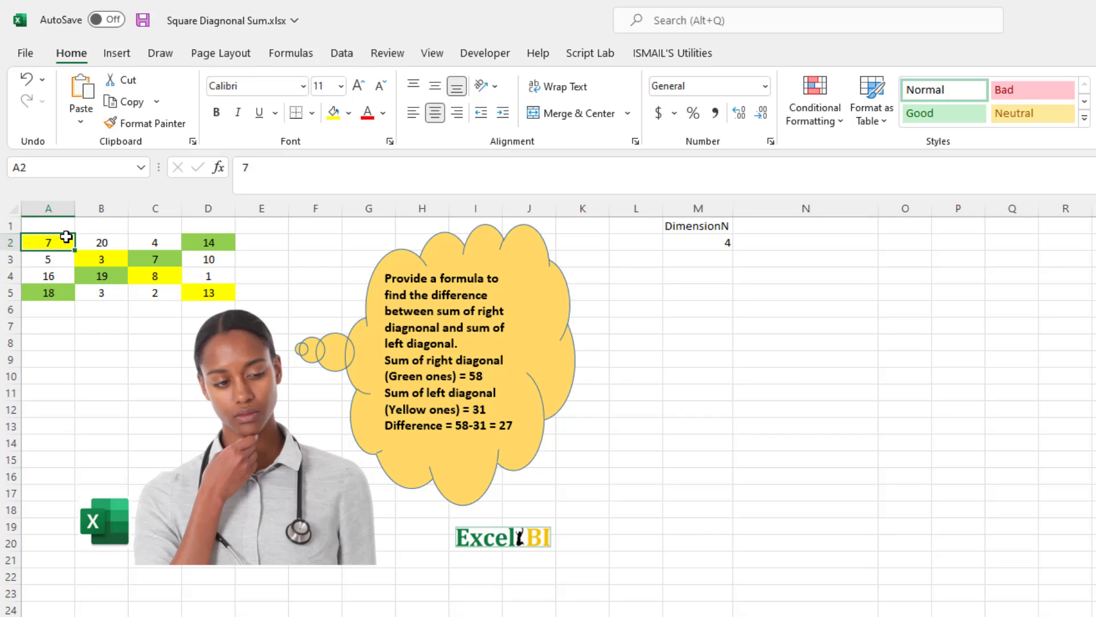
left_click(91, 253)
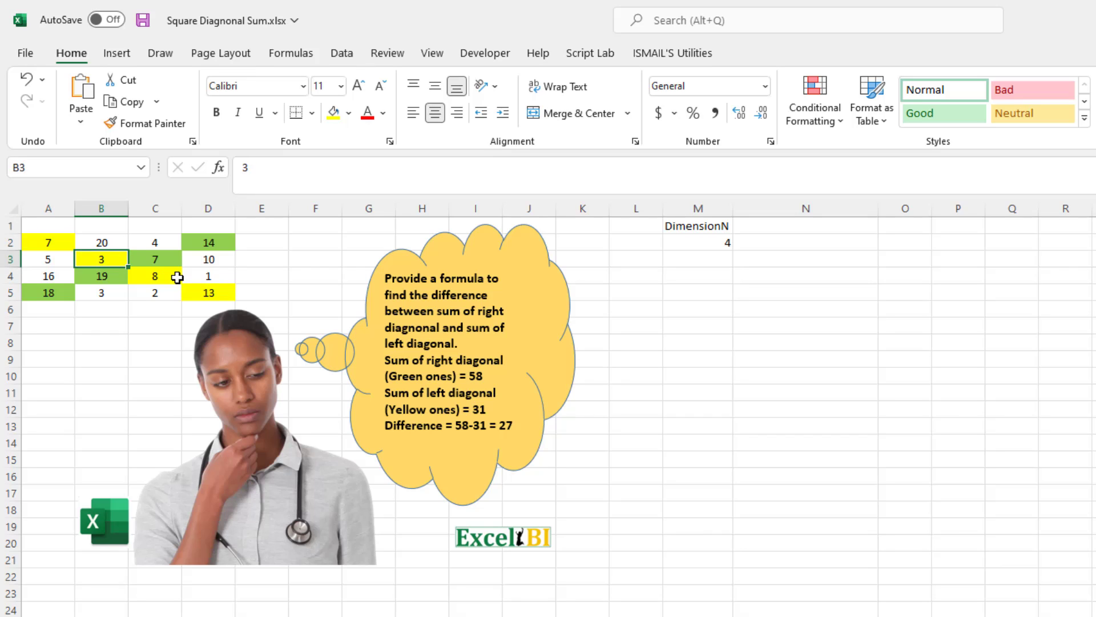
left_click(173, 277)
left_click(217, 292)
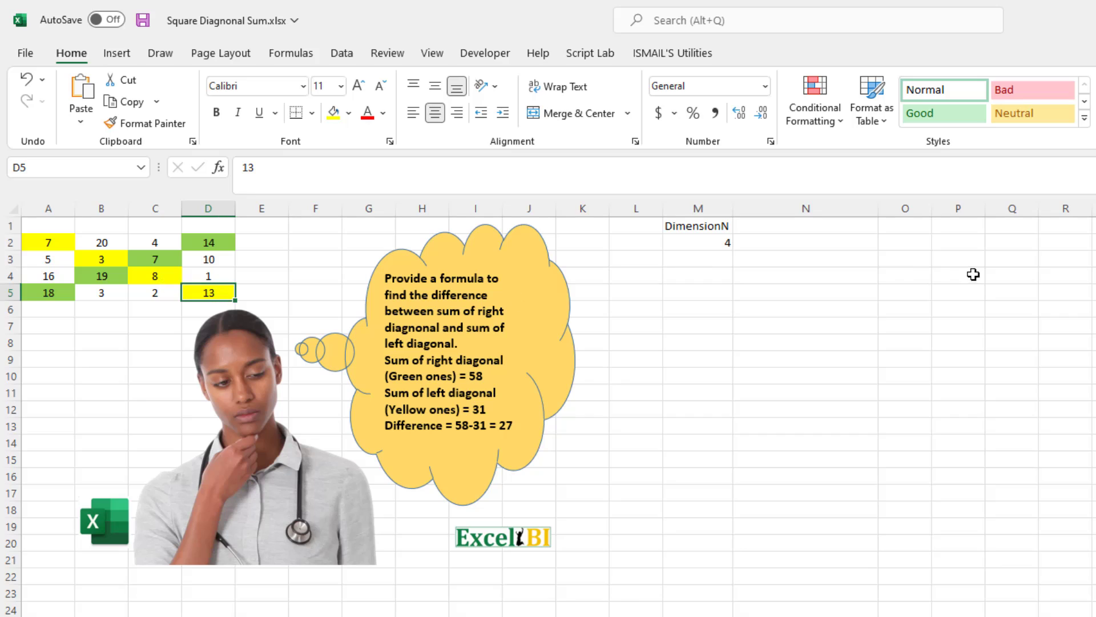
- Enter the header Trace in cell N1
left_click(772, 229)
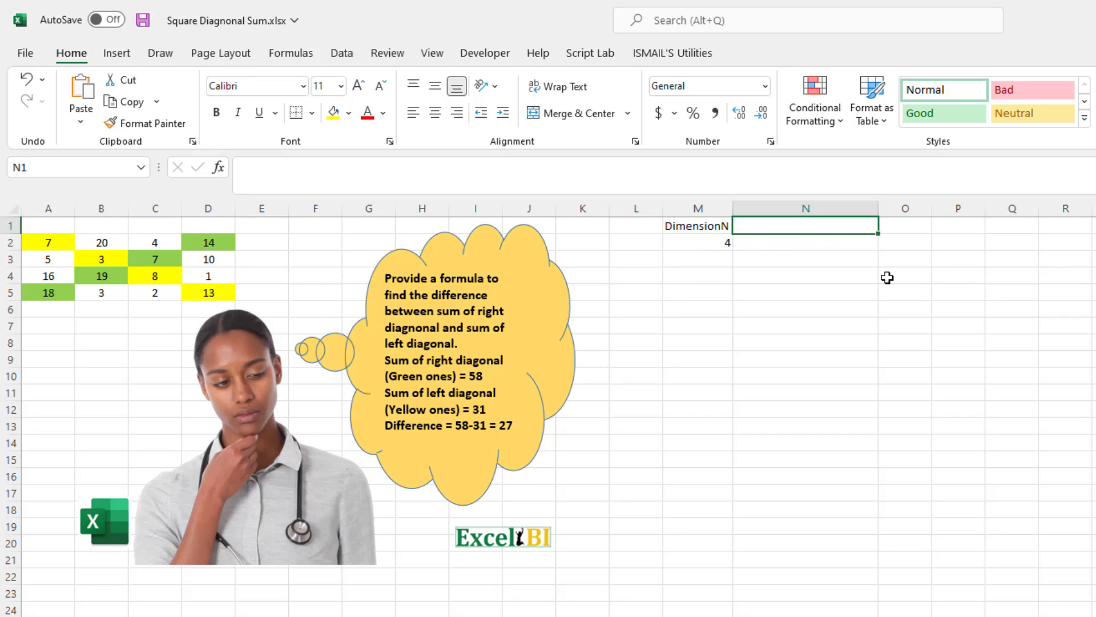
type("t")
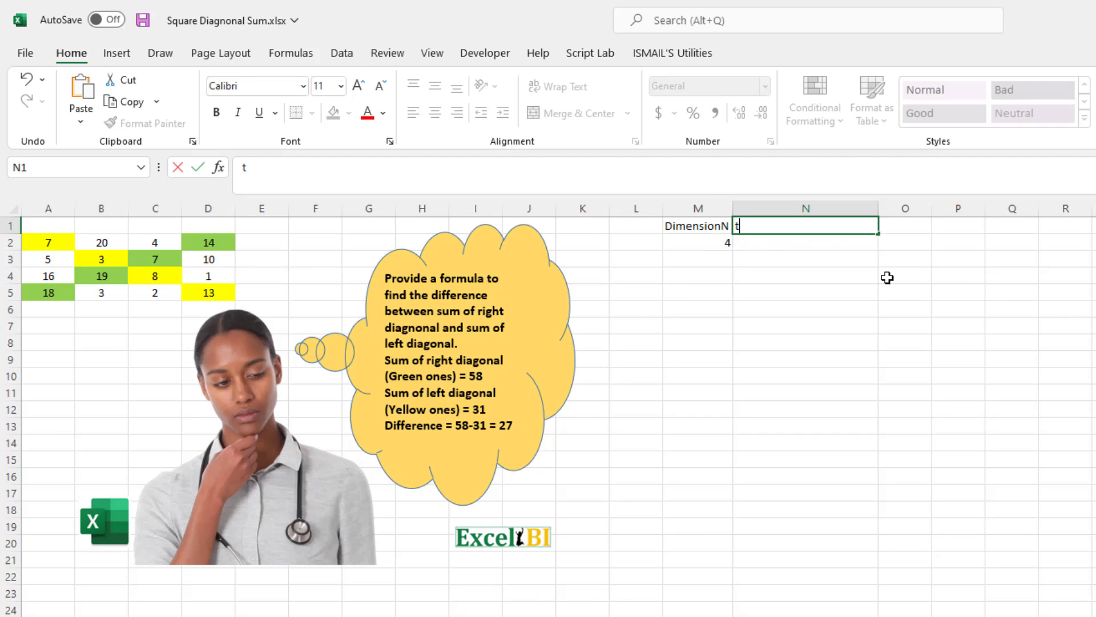
key("BackSpace")
type("Trace")
key("Return")
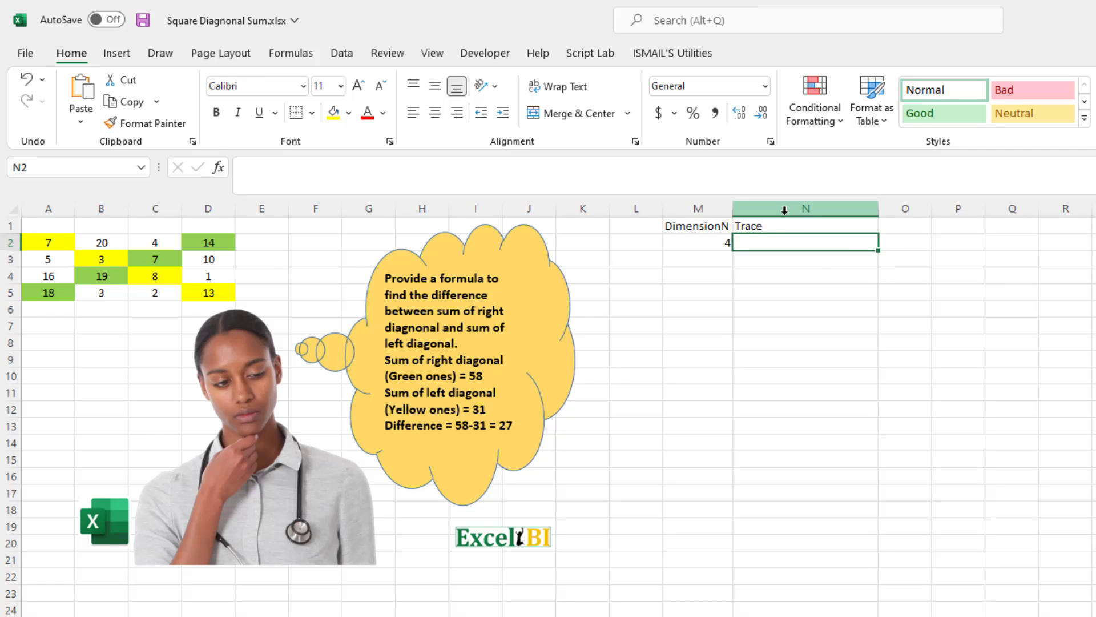
- Enter the formula =MAKEARRAY(M2,1,LAMBDA(x,y,INDEX(x,x))) in cell N2
left_click(771, 226)
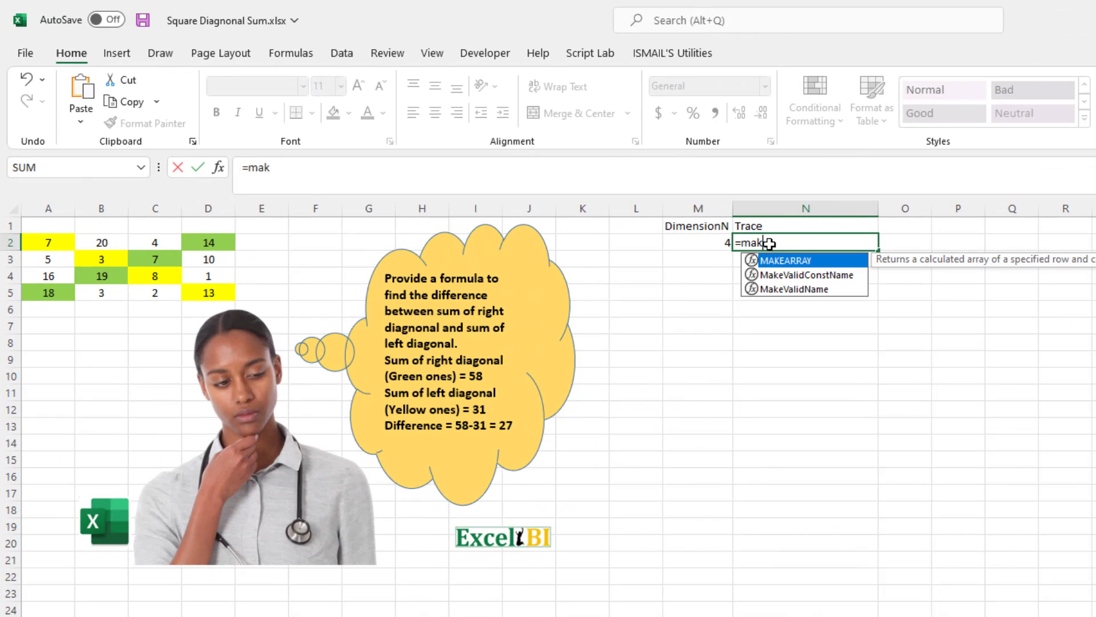
key("Tab")
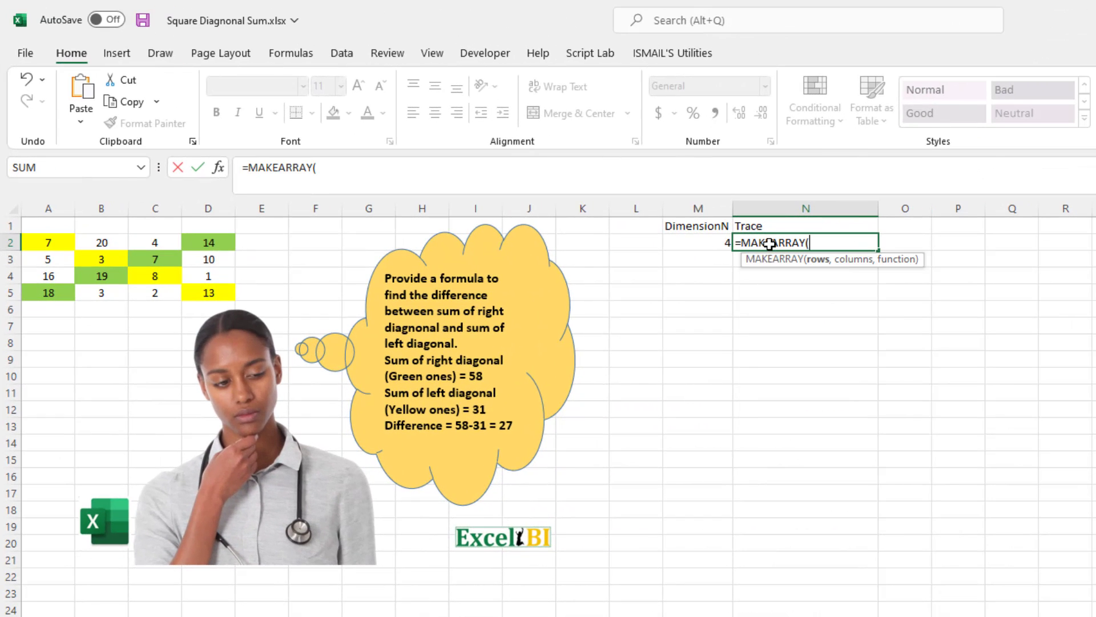
left_click(721, 245)
type(",")
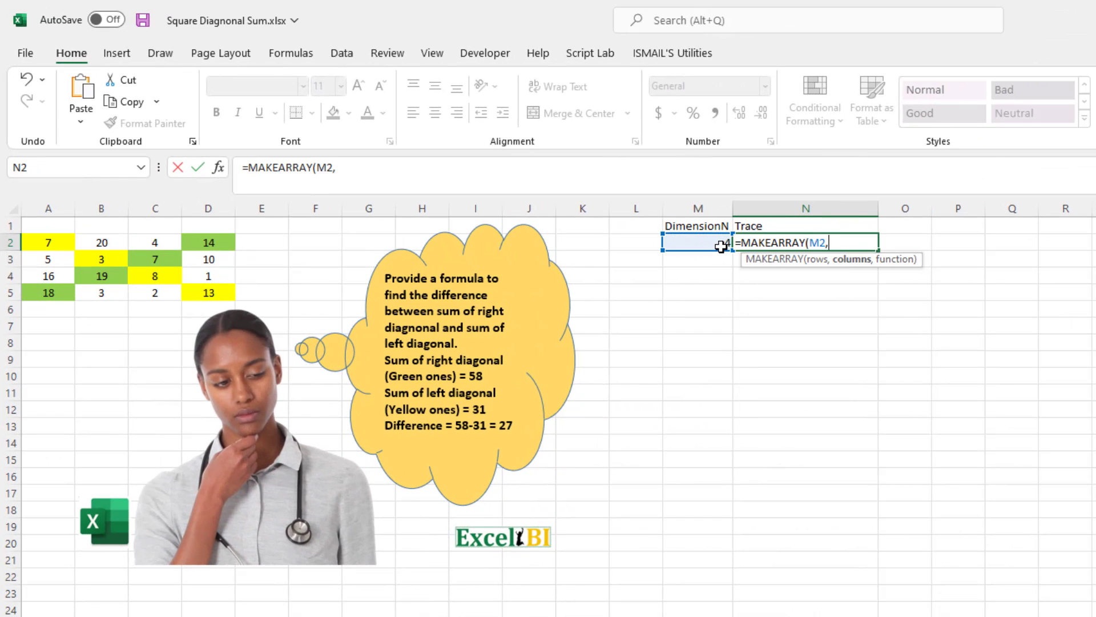
type("1,la")
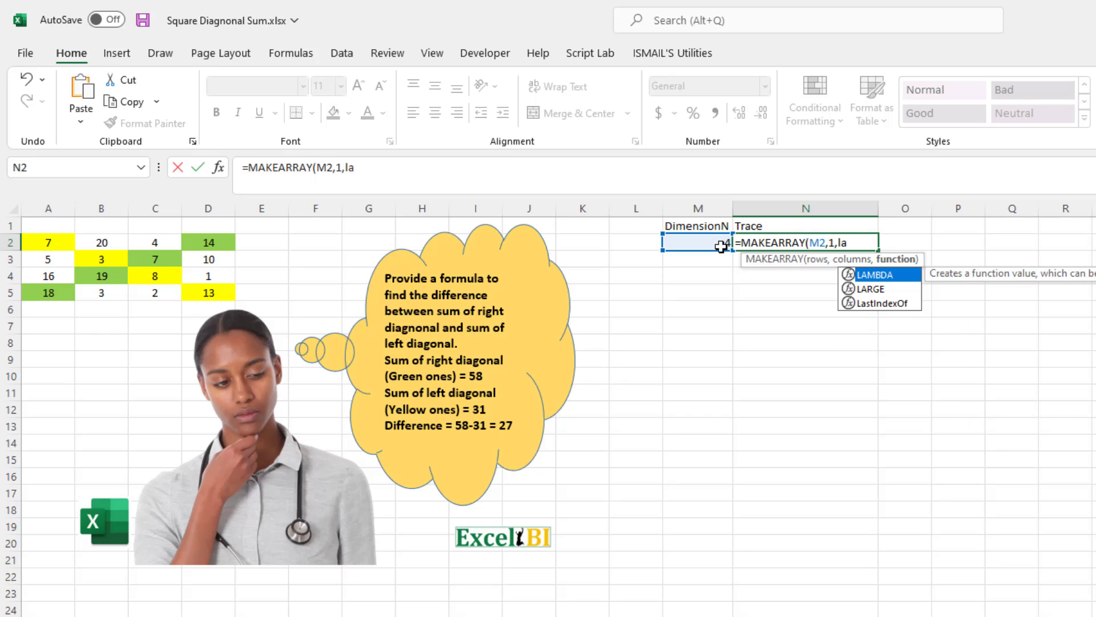
key("Tab")
type("x,y,")
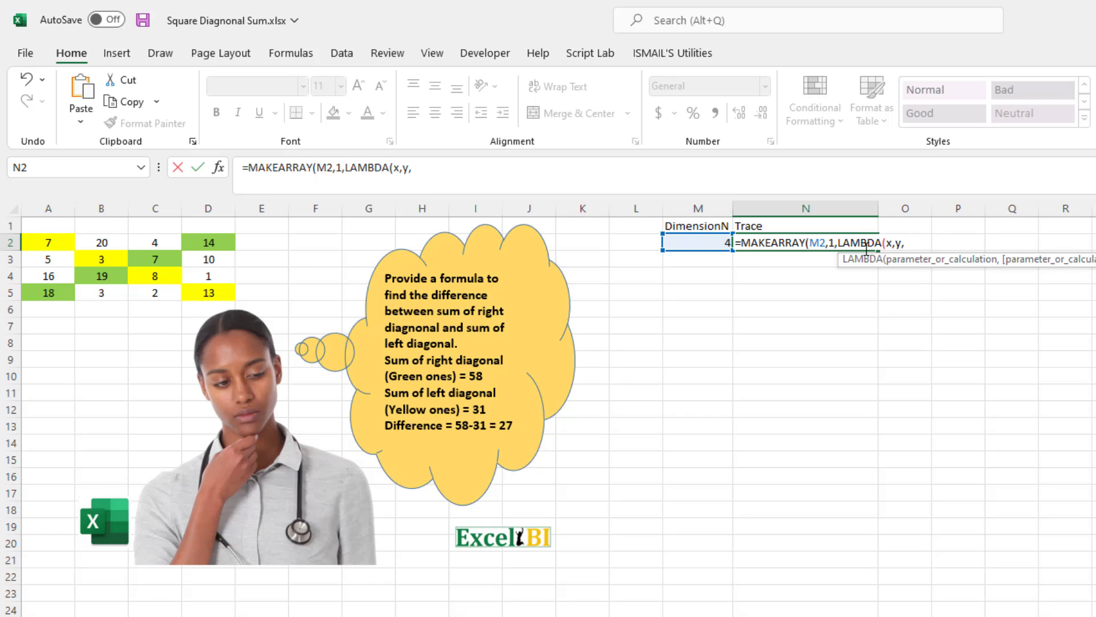
type("ind")
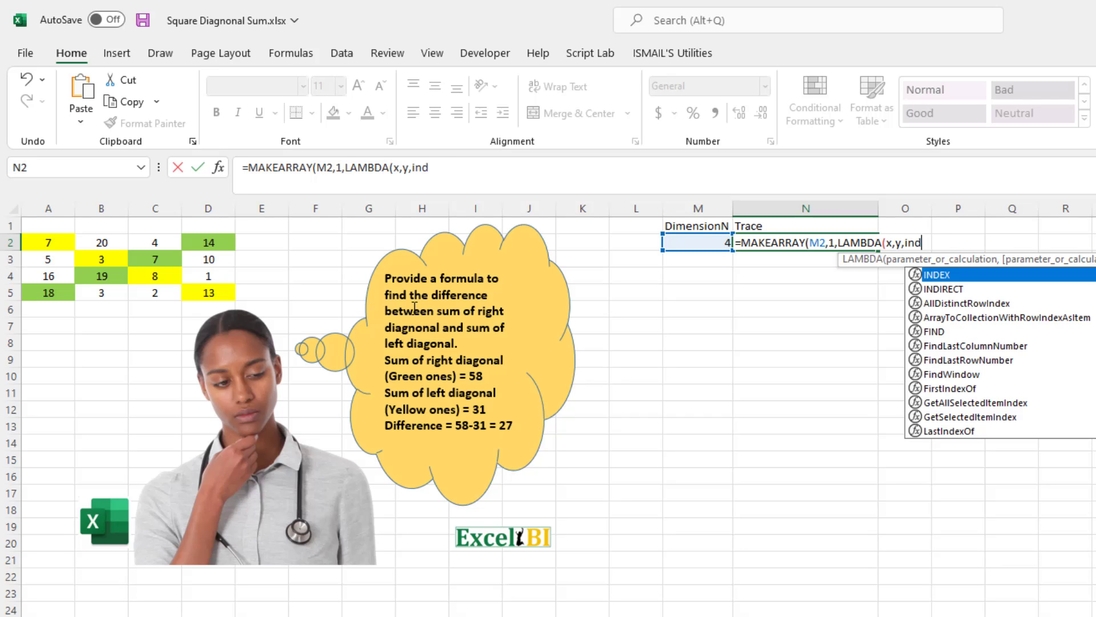
key("Tab")
type("x")
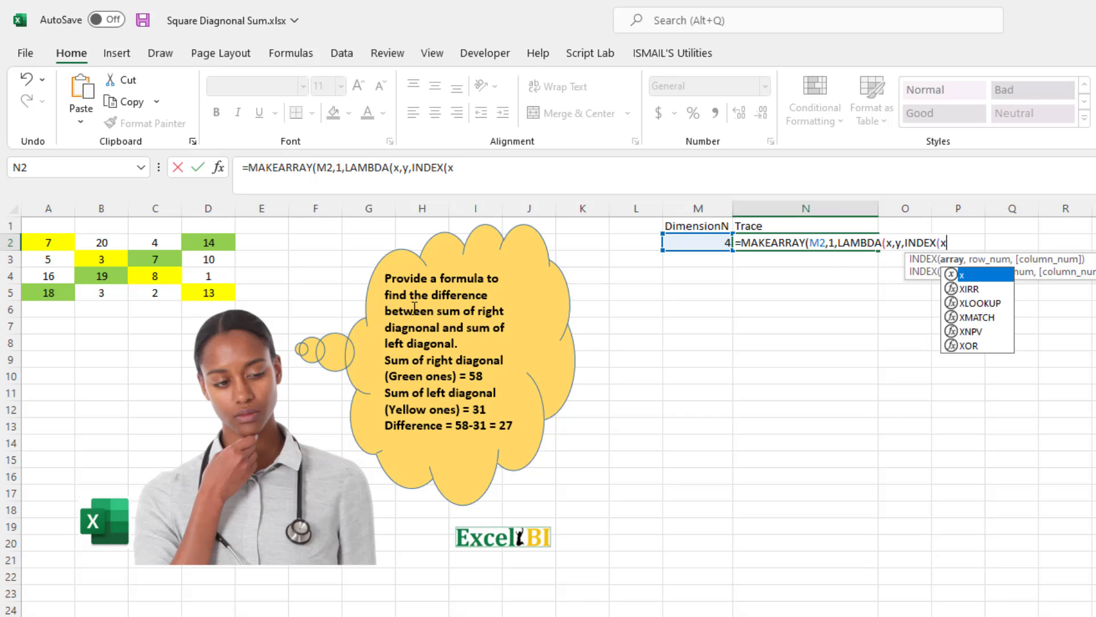
type(",x))")
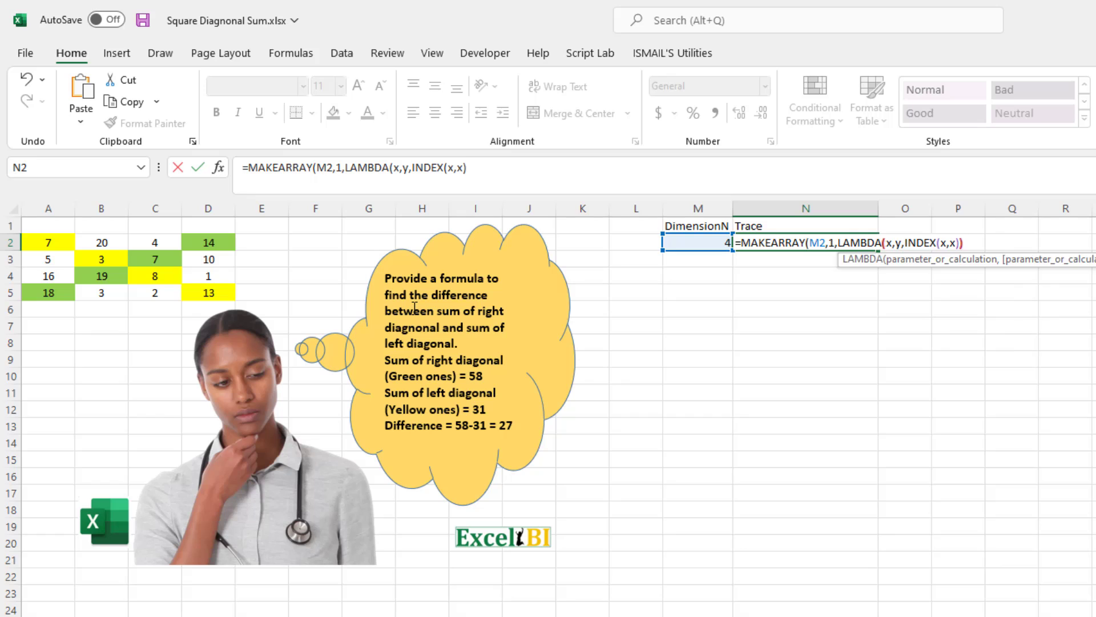
type(")")
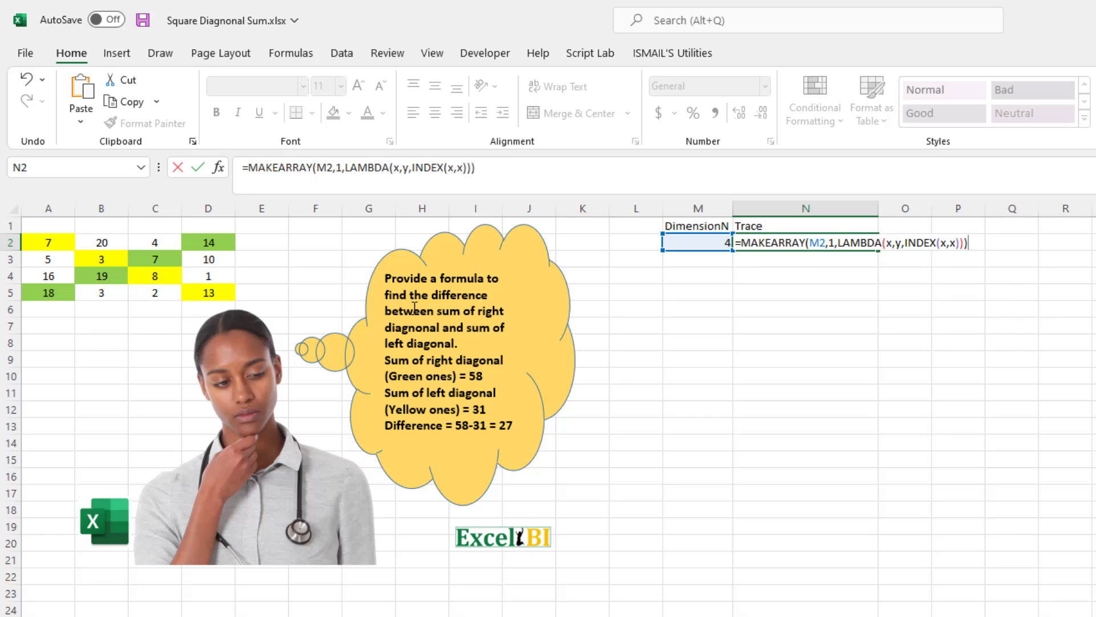
key("Return")
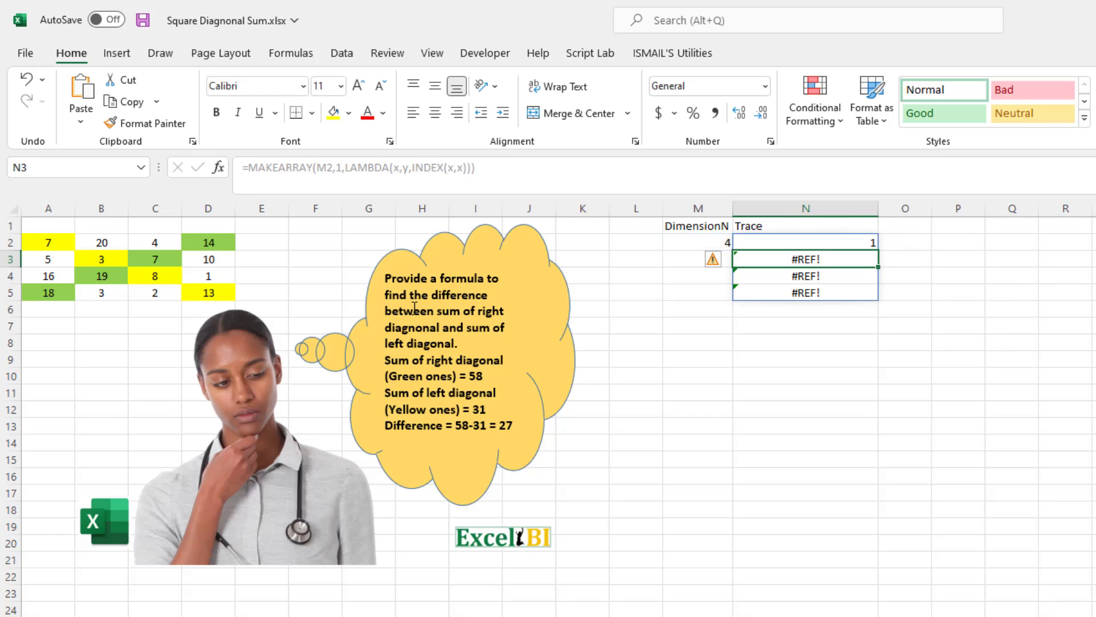
- Correct the N2 formula by adding A2:D5 as the INDEX array, making it INDEX(A2:D5,x,x)
left_click(822, 242)
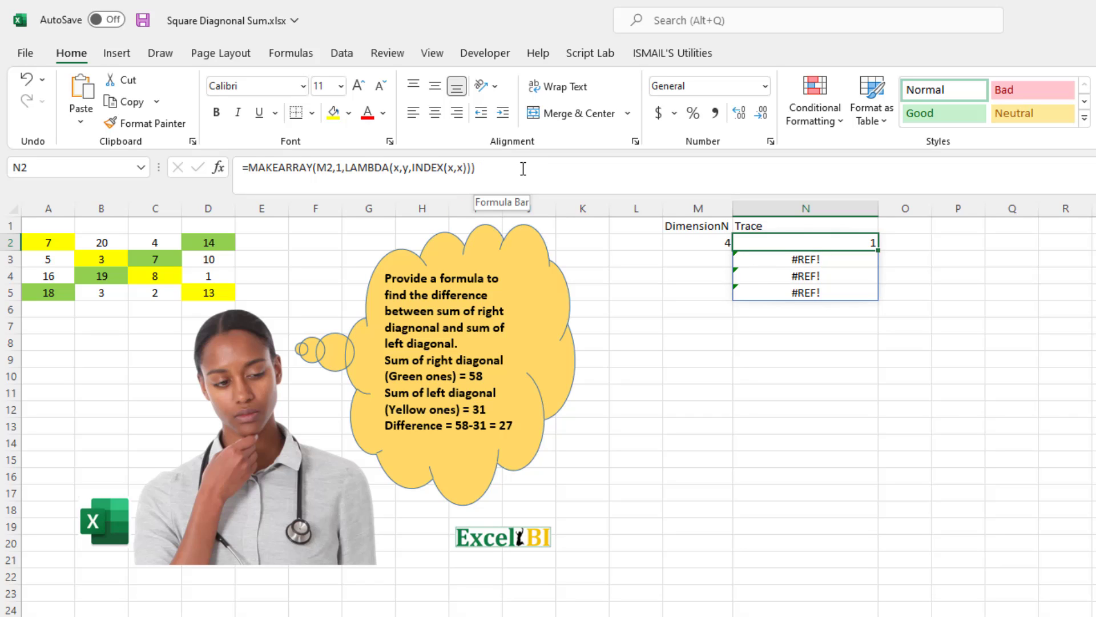
left_click(333, 168)
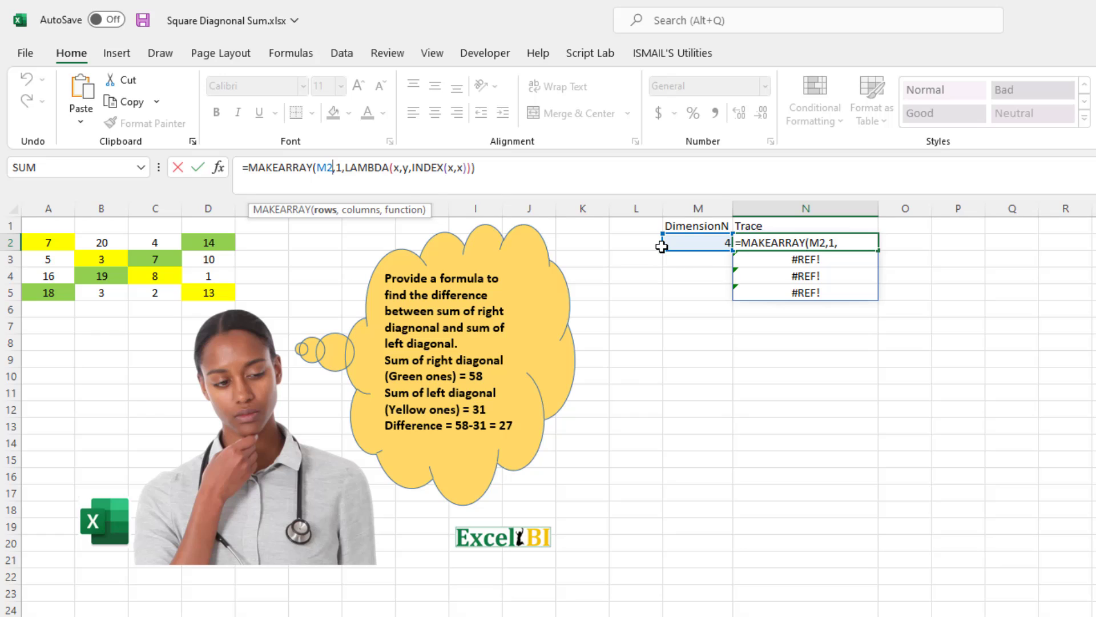
left_click(390, 169)
left_click(456, 169)
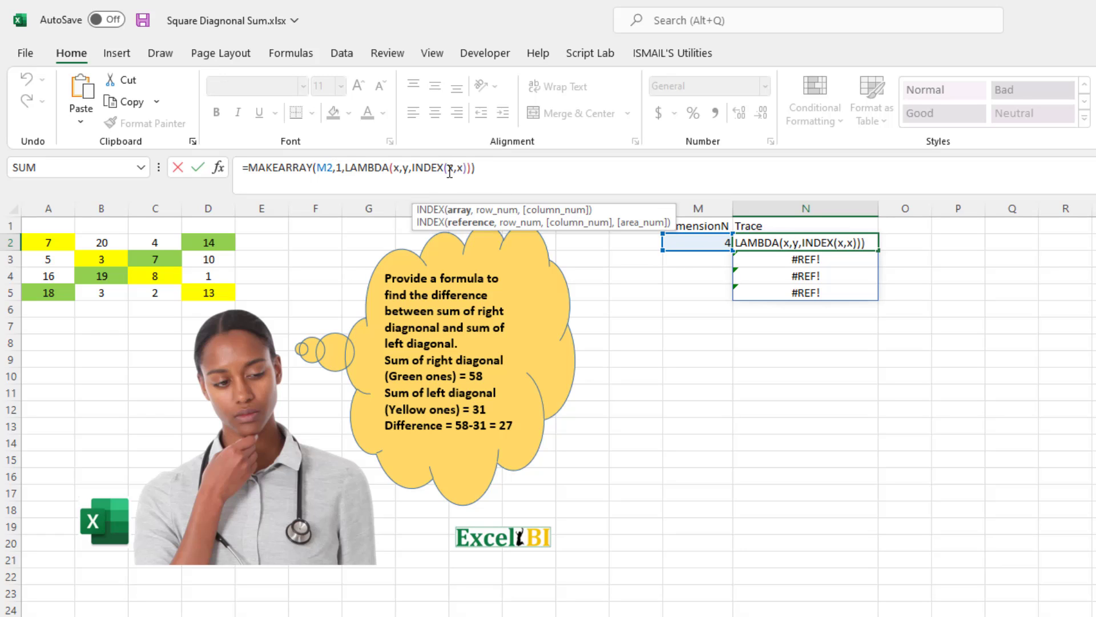
double_click(450, 169)
left_click_drag(46, 241, 217, 289)
type(",")
key("Return")
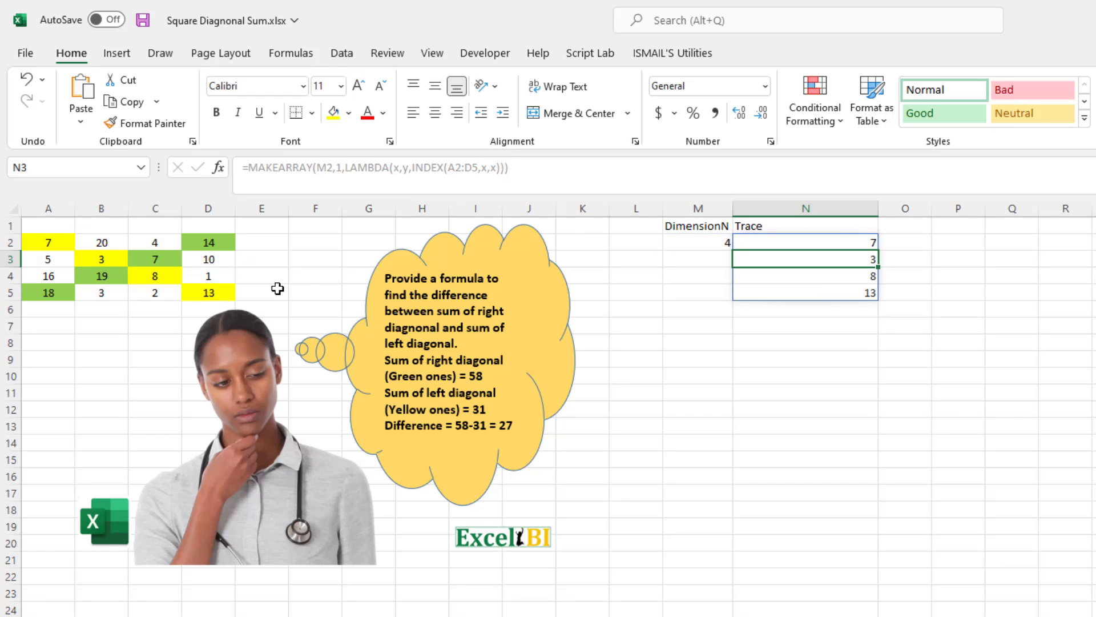
- Compare the spilled values under the Trace header with the yellow diagonal and review the formula in N2
left_click(845, 236)
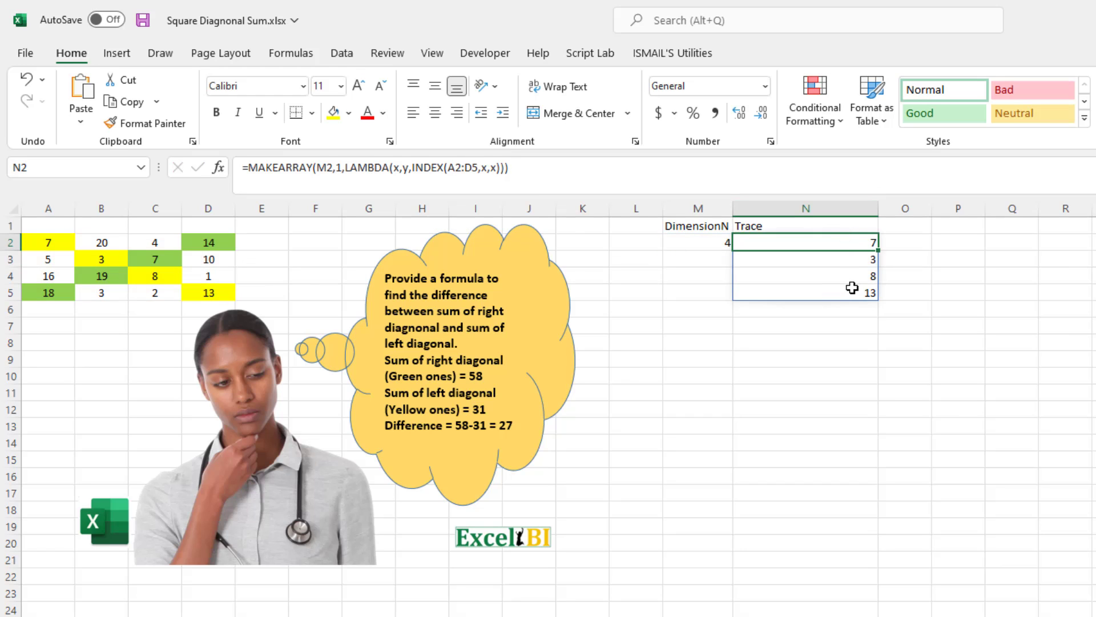
left_click(856, 264)
left_click(859, 275)
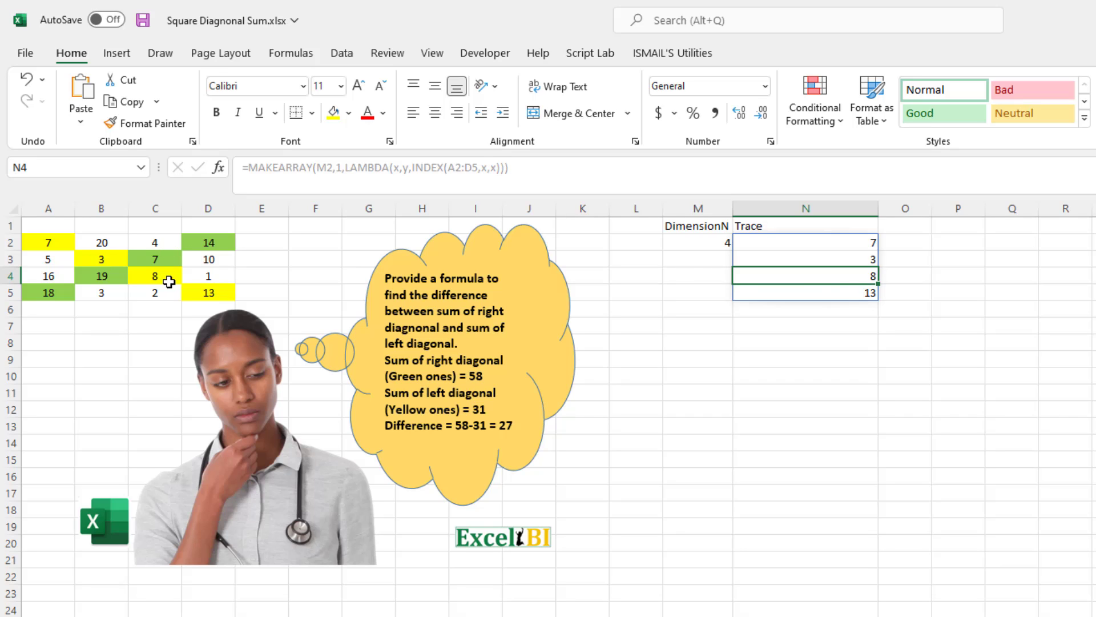
left_click(760, 224)
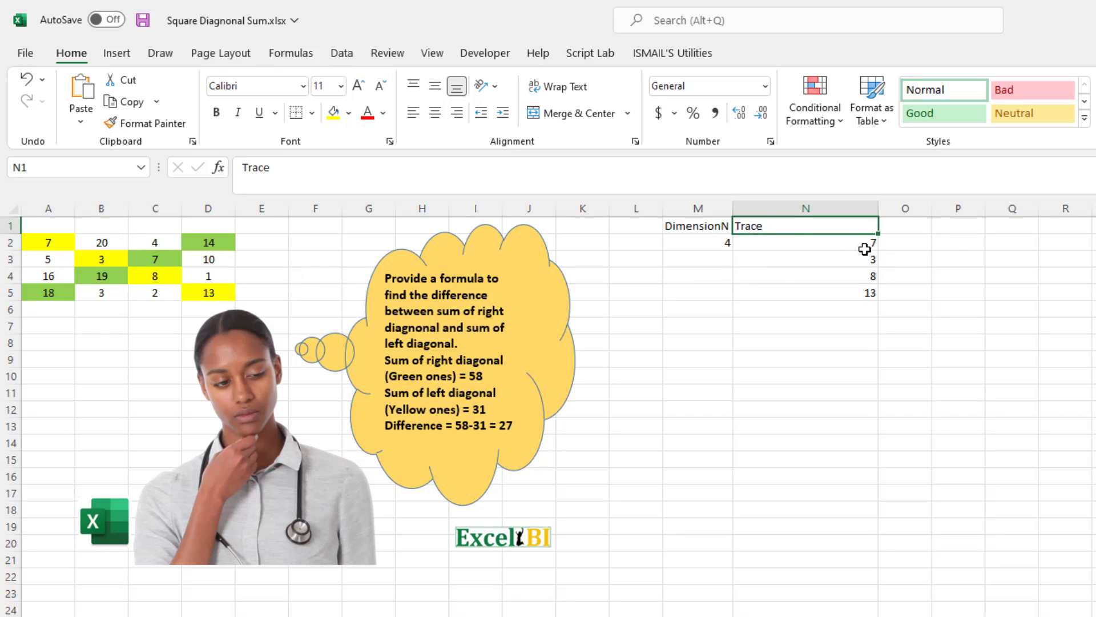
left_click(824, 243)
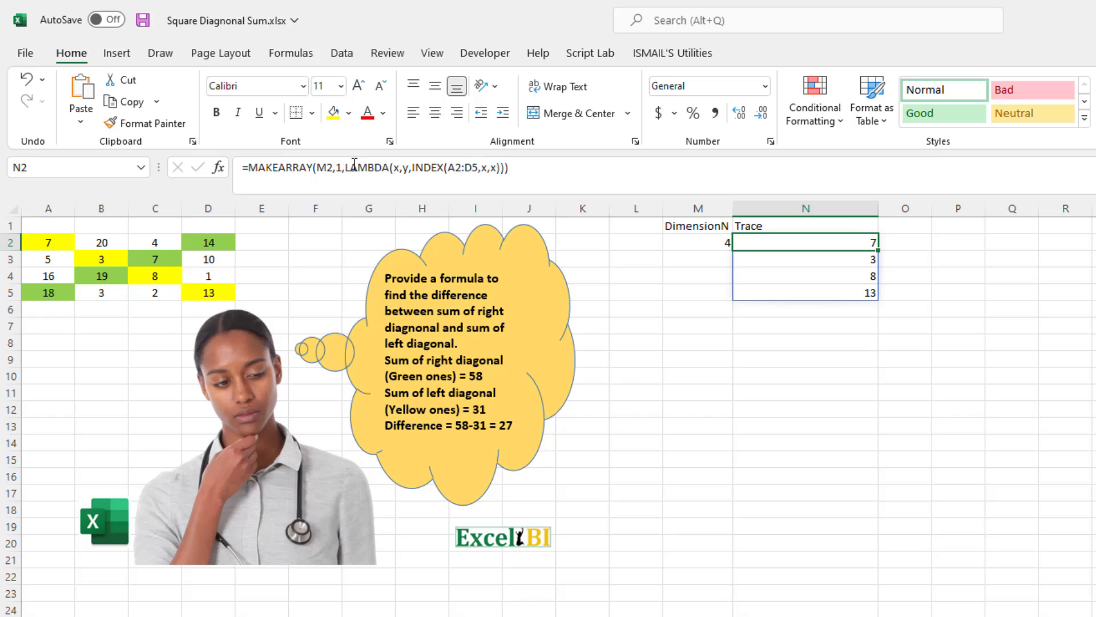
- Wrap the MAKEARRAY formula in cell N2 in SUM to total the left diagonal
left_click(247, 168)
type("sum")
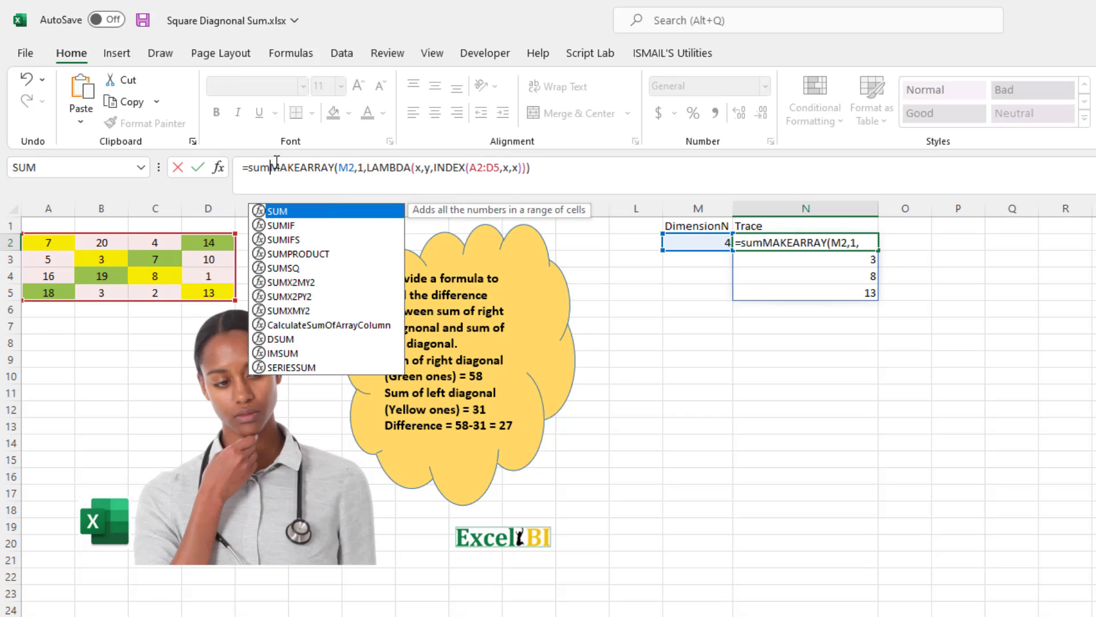
key("Tab")
key("End")
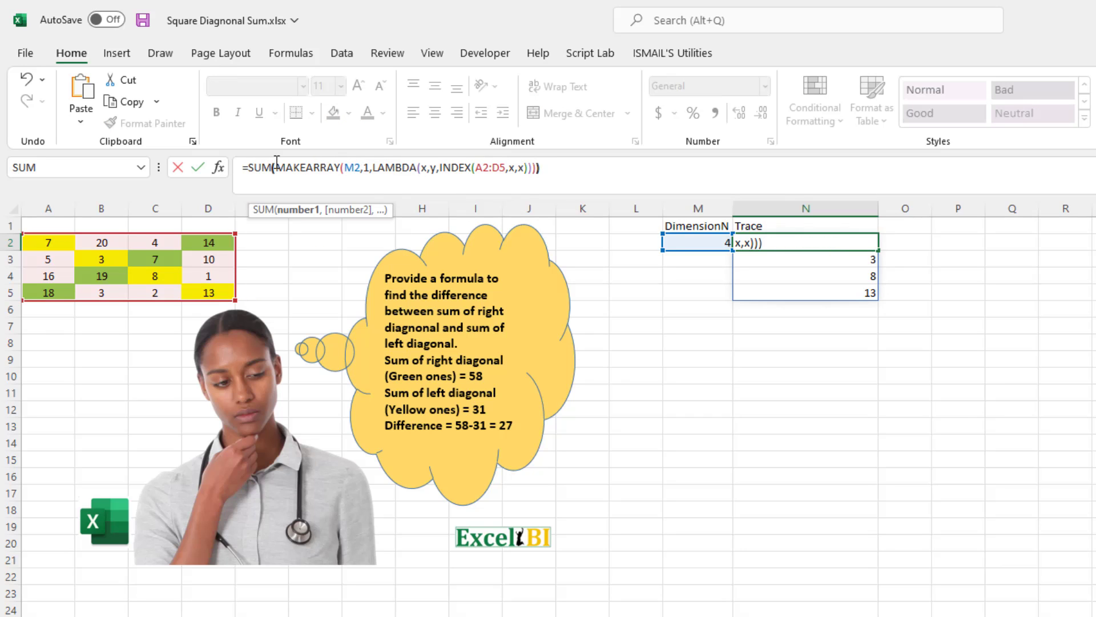
key("Return")
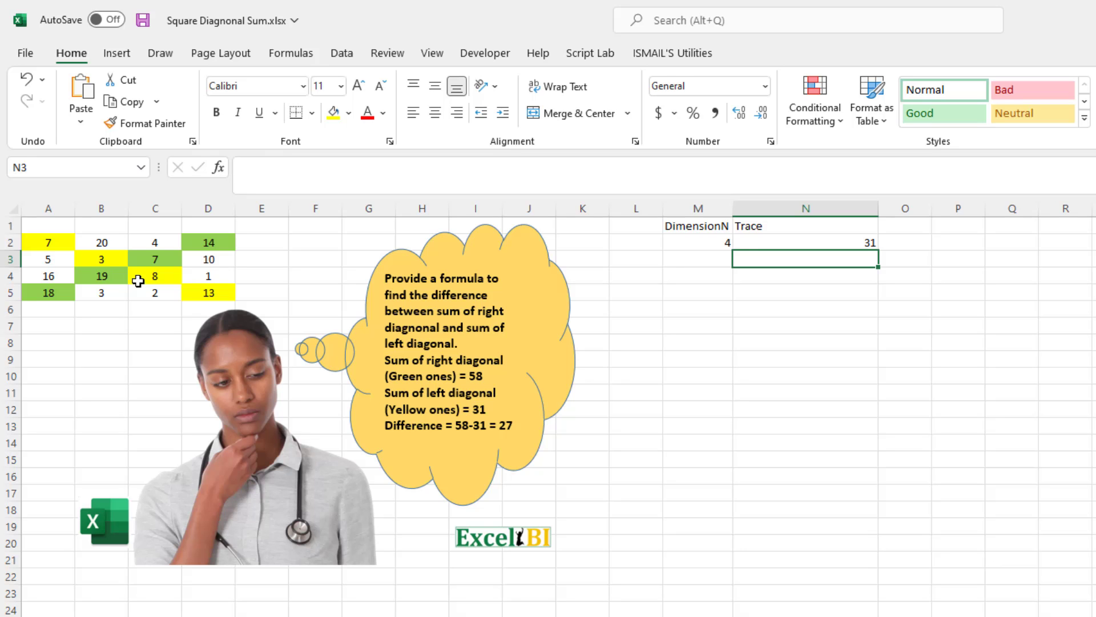
double_click(820, 245)
key("Escape")
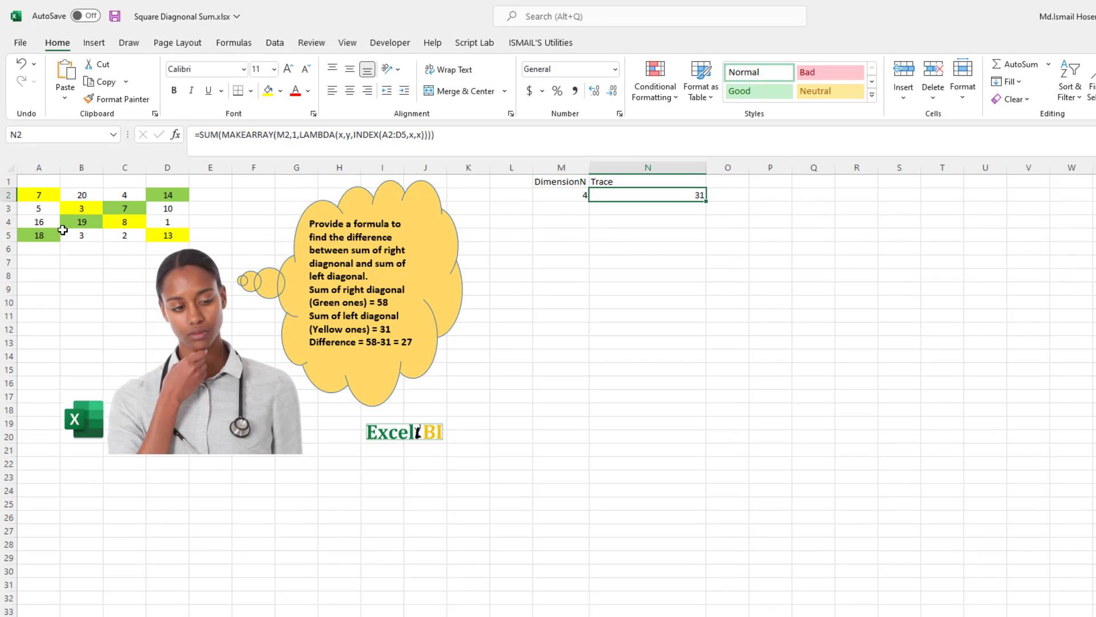
- Enter the header TraceReverse in cell O1 and fit column O's width to it
left_click(718, 182)
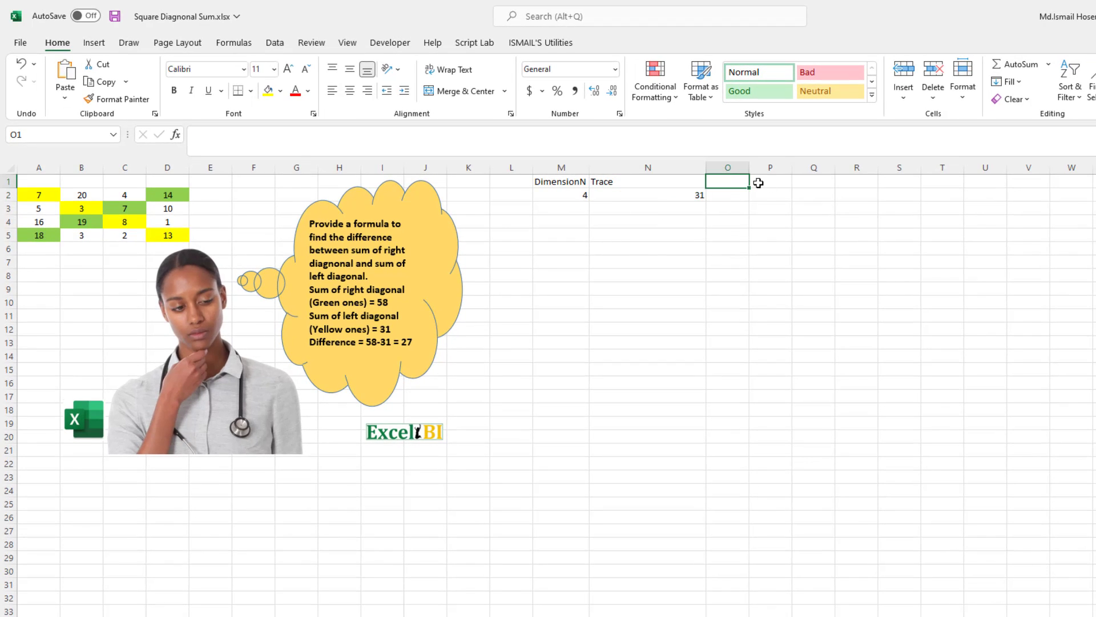
type("Trace")
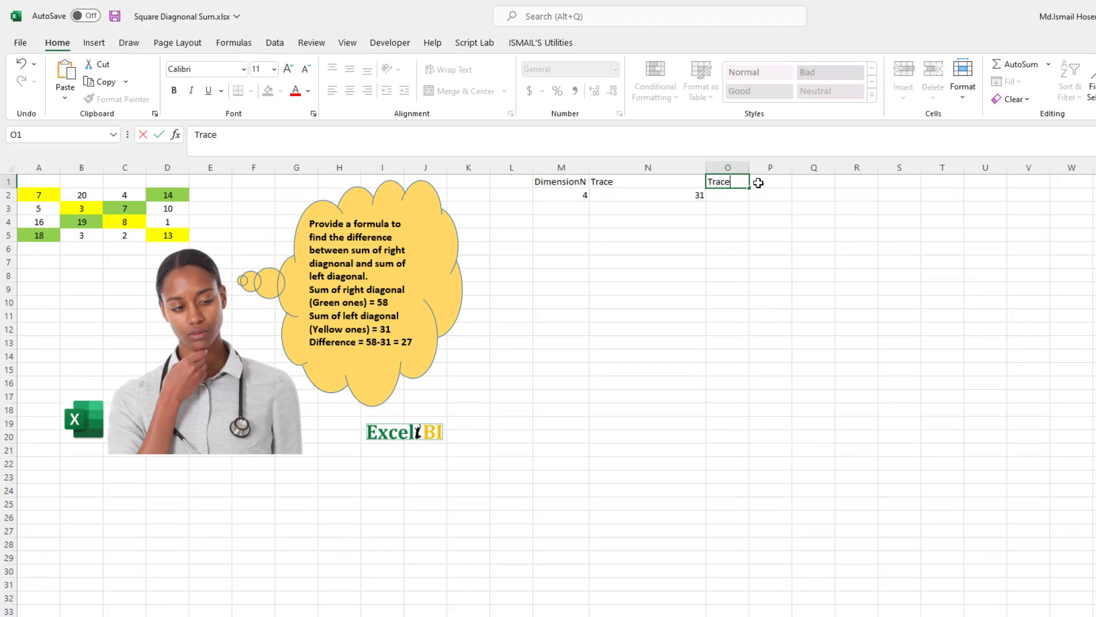
type("Reverse")
key("Return")
double_click(749, 167)
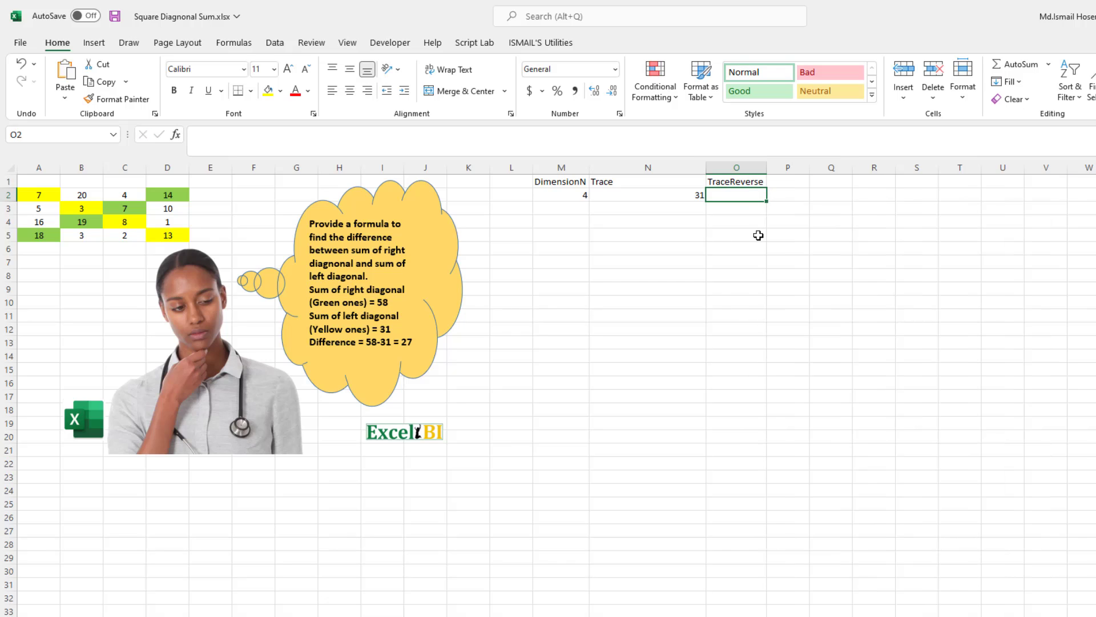
- Begin a formula in cell O2 with =MAKEARRAY(M2,1,LAMBDA(x,y, to build a single-column array
type("=")
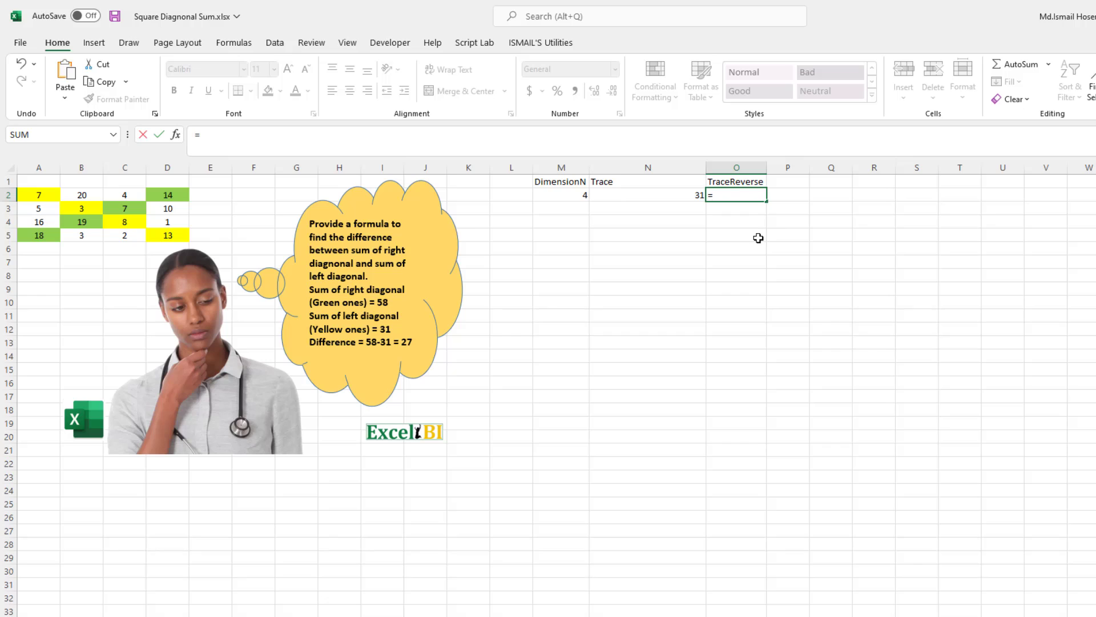
type("mak")
key("BackSpace")
key("BackSpace")
type("a")
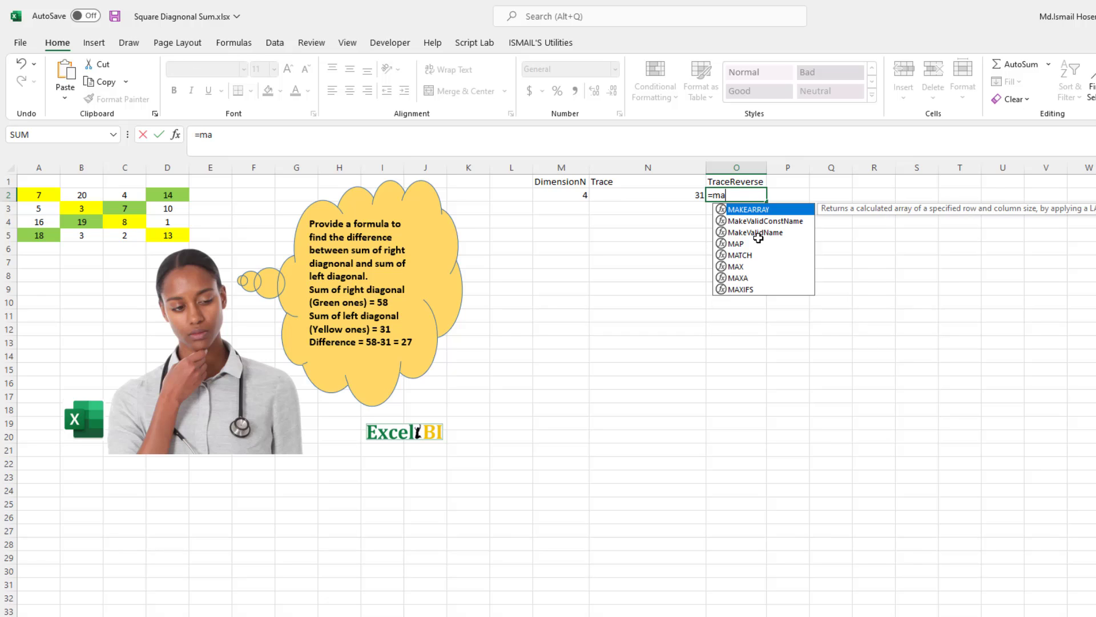
key("Tab")
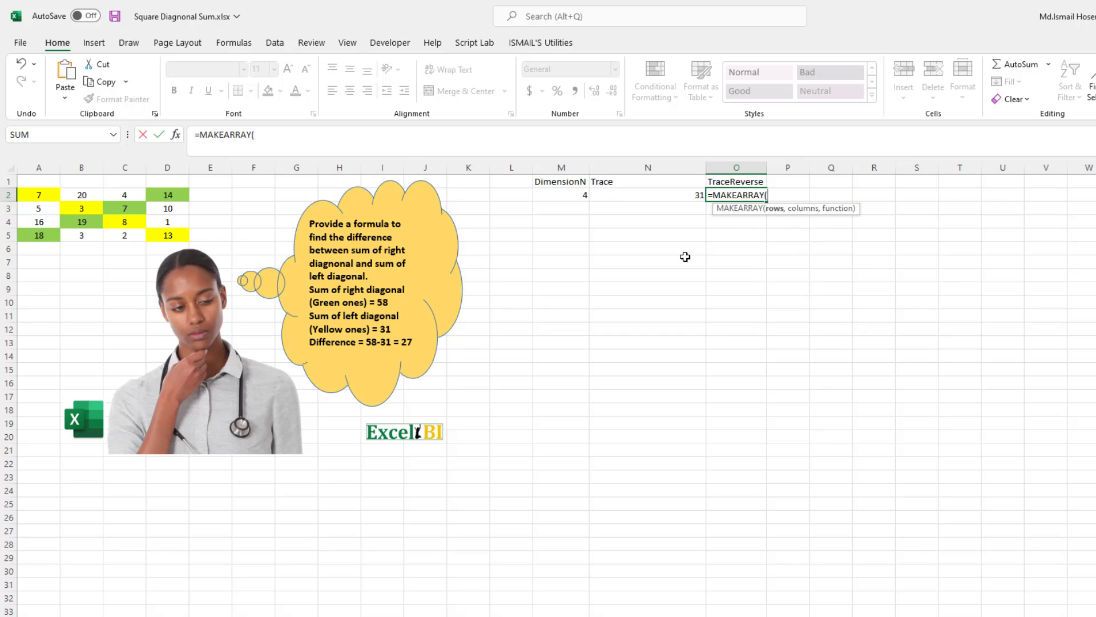
left_click(571, 194)
type(",")
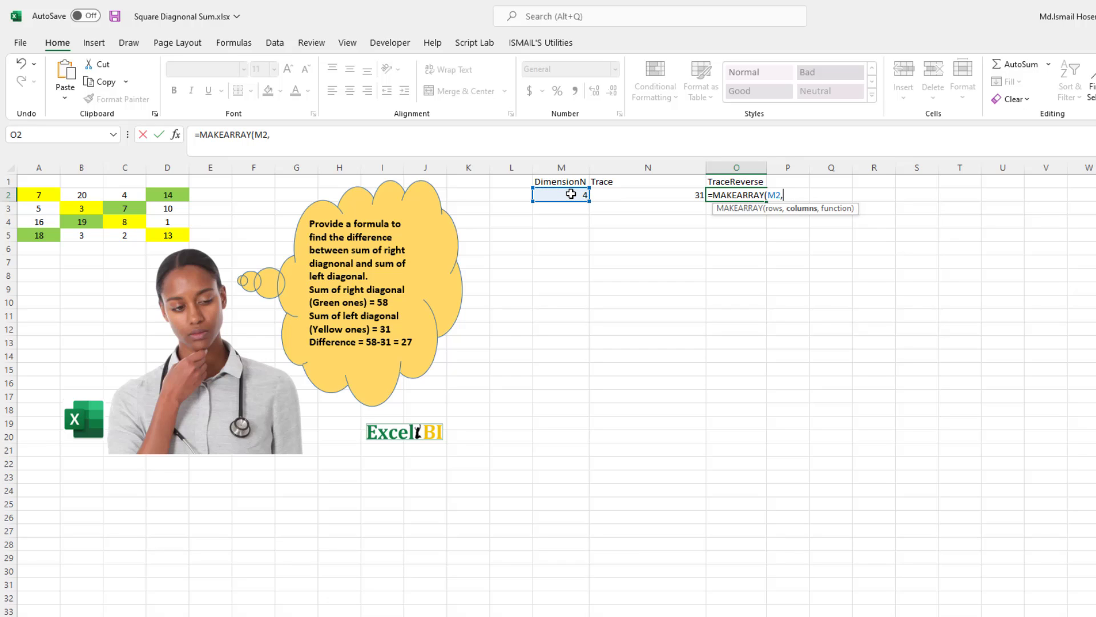
type("1,L")
key("Tab")
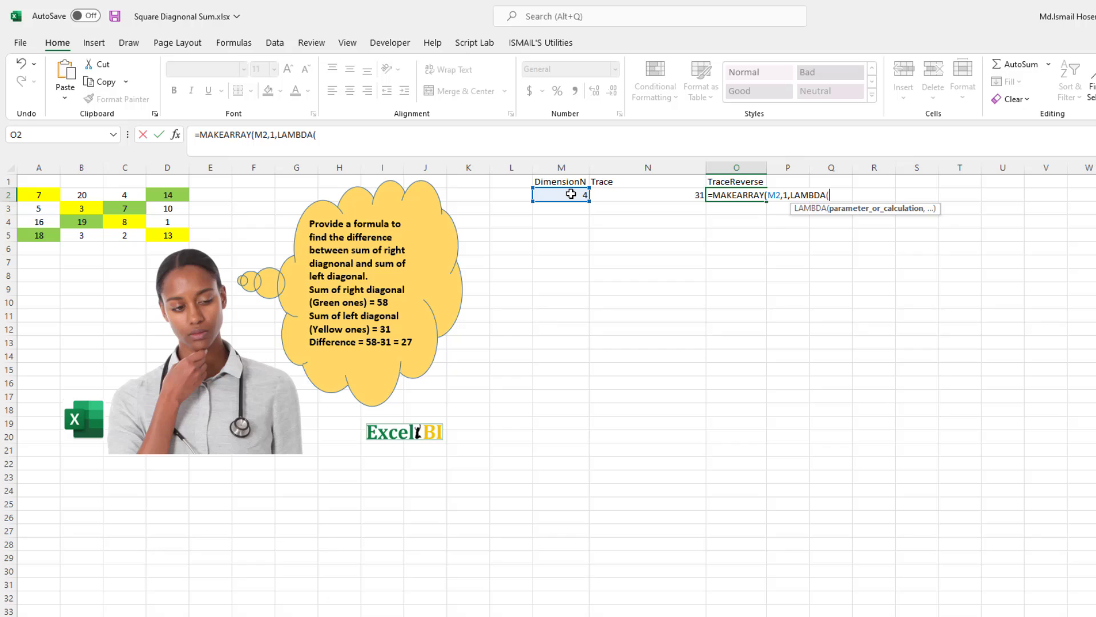
type("x,y,")
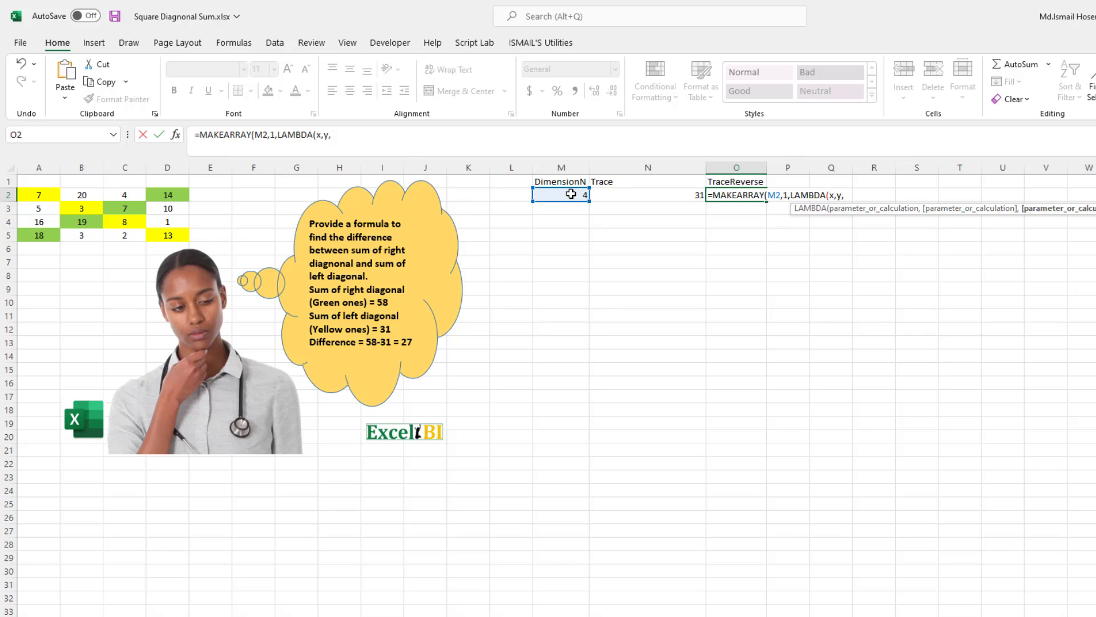
- Complete the O2 formula with INDEX(A2:D5,x,M2-x+1))) so it returns the reverse diagonal
type("IN")
key("Tab")
left_click(50, 194)
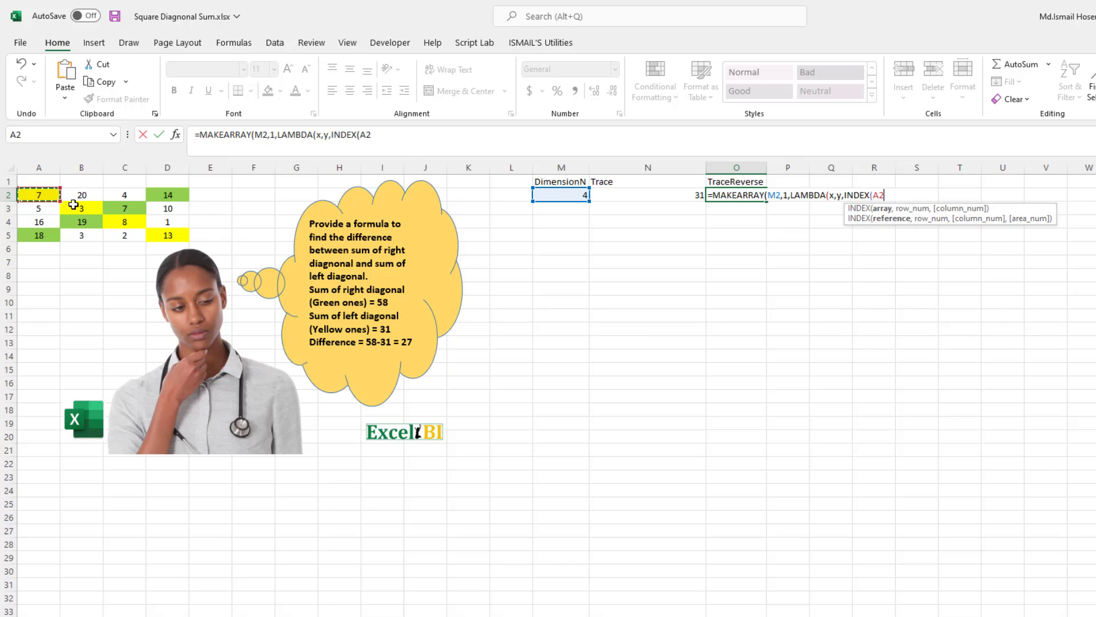
left_click_drag(73, 205, 162, 231)
type(",")
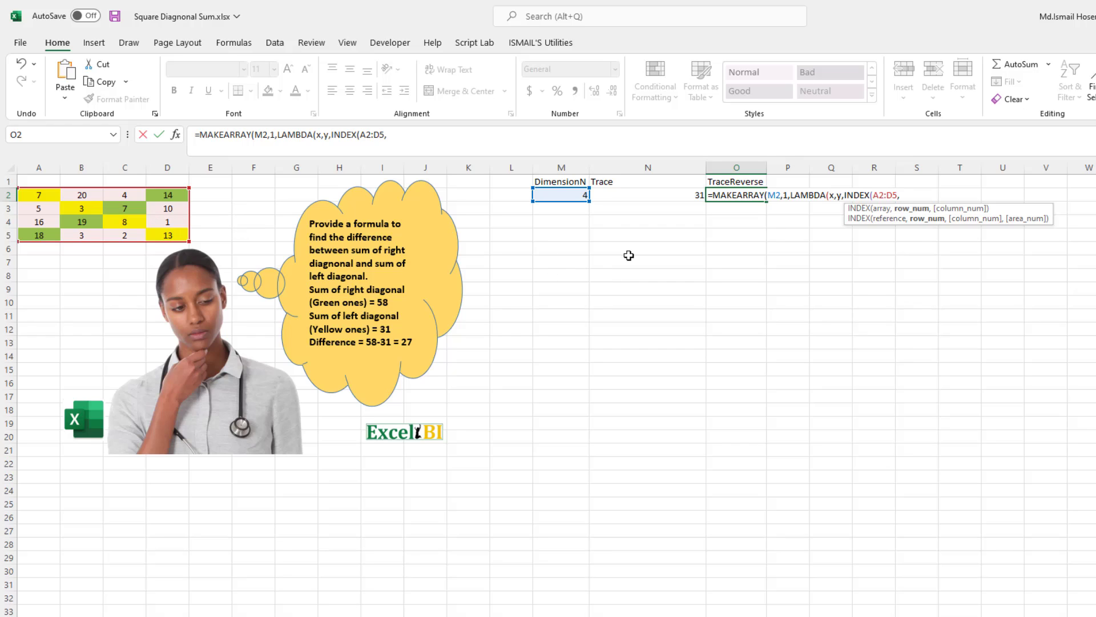
type("x,")
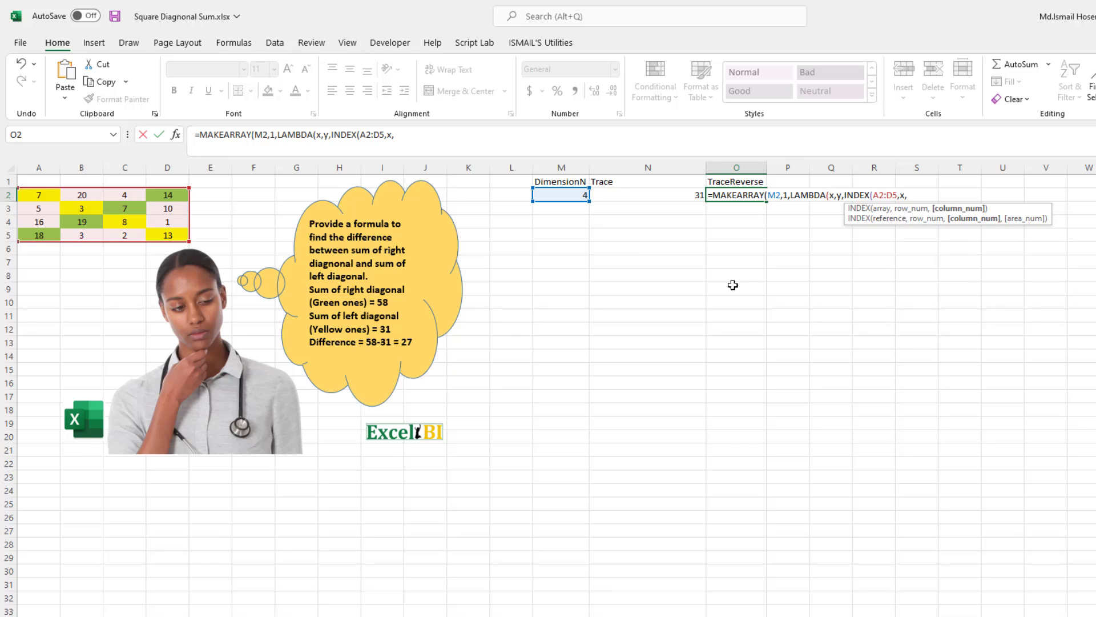
left_click(570, 198)
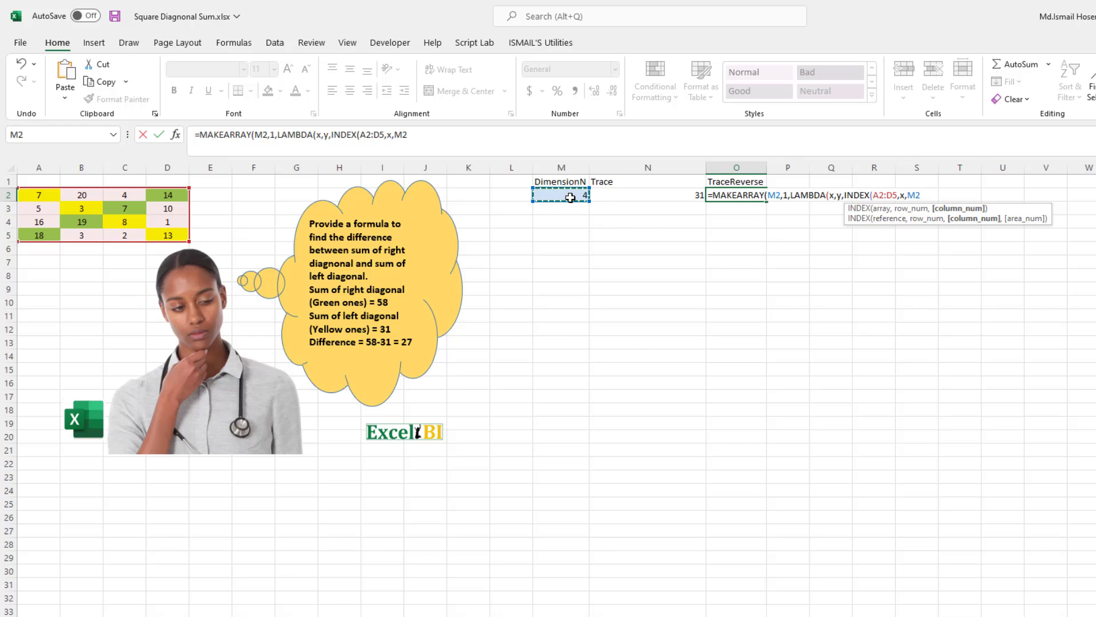
type("-")
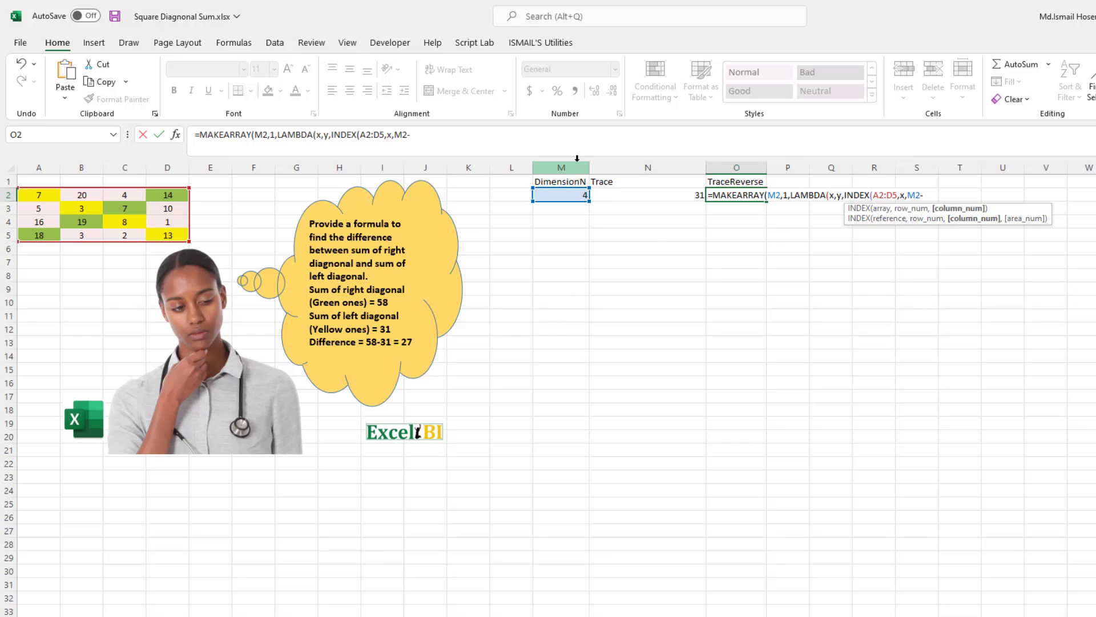
type("x")
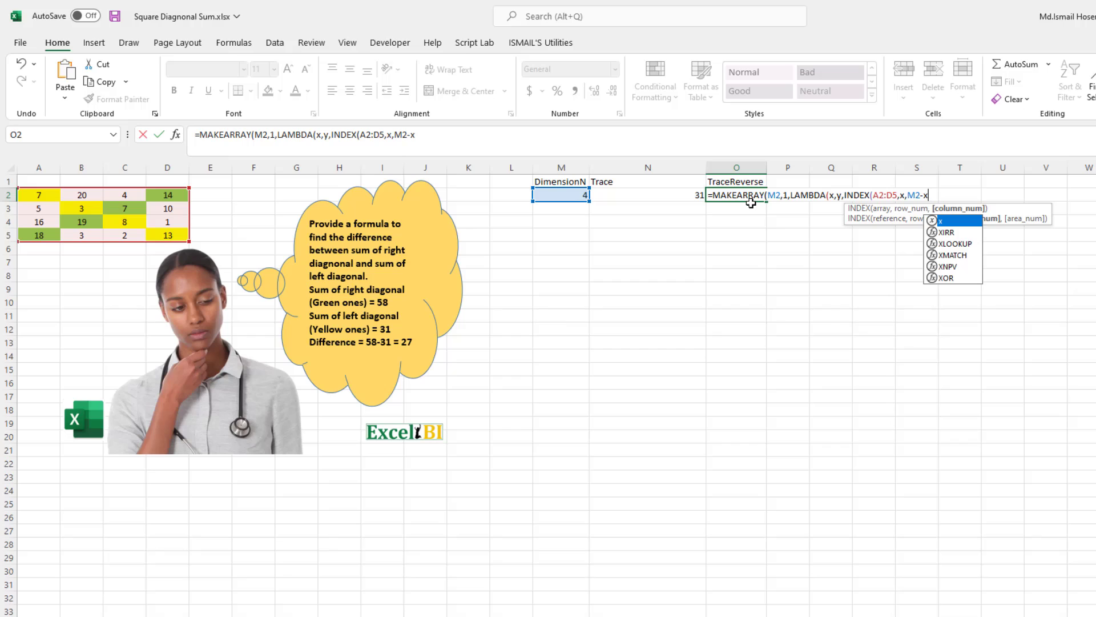
type("+1")
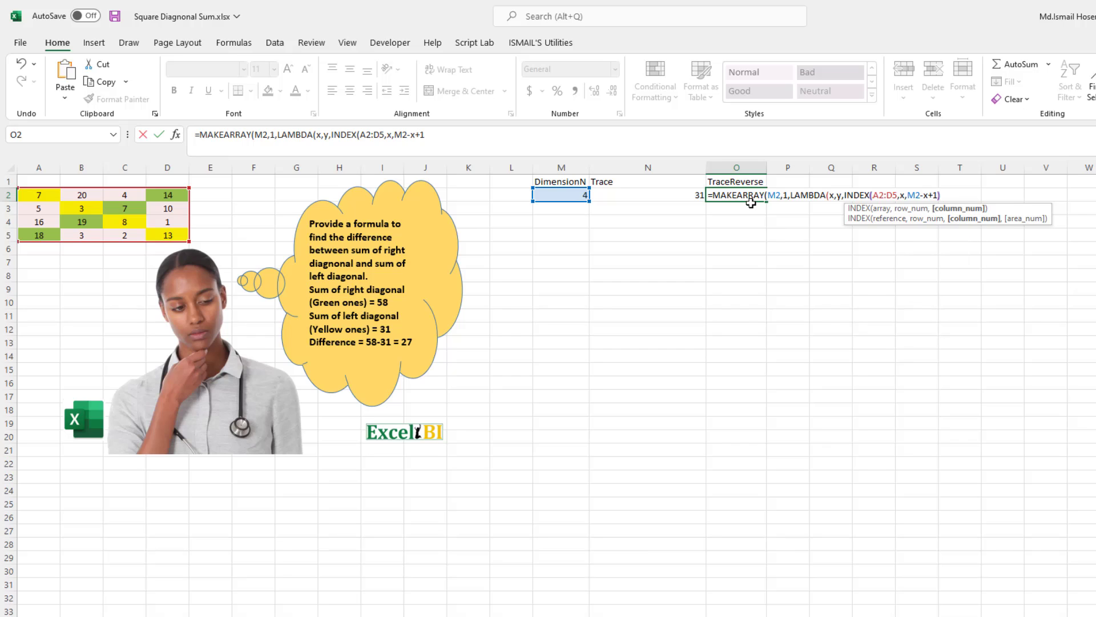
type(")")
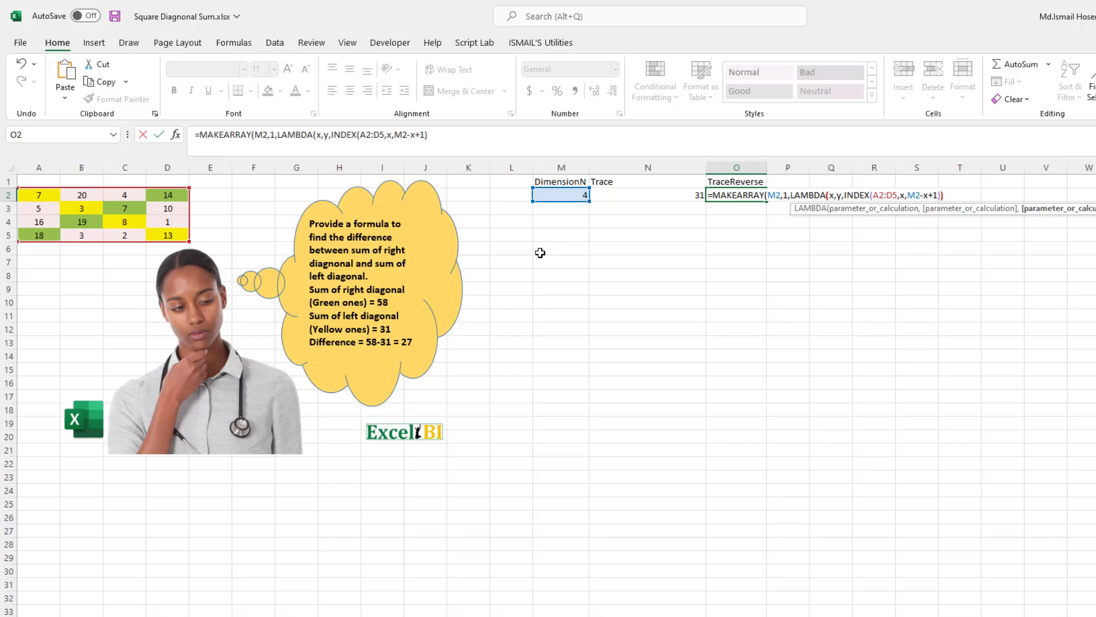
type(")")
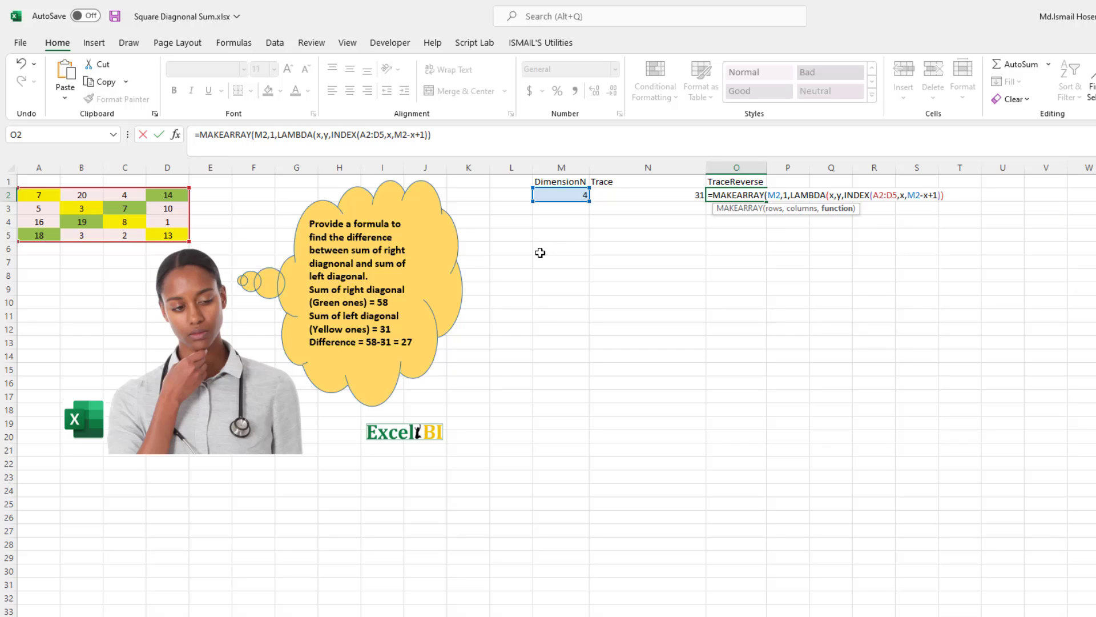
key("Return")
key("Return")
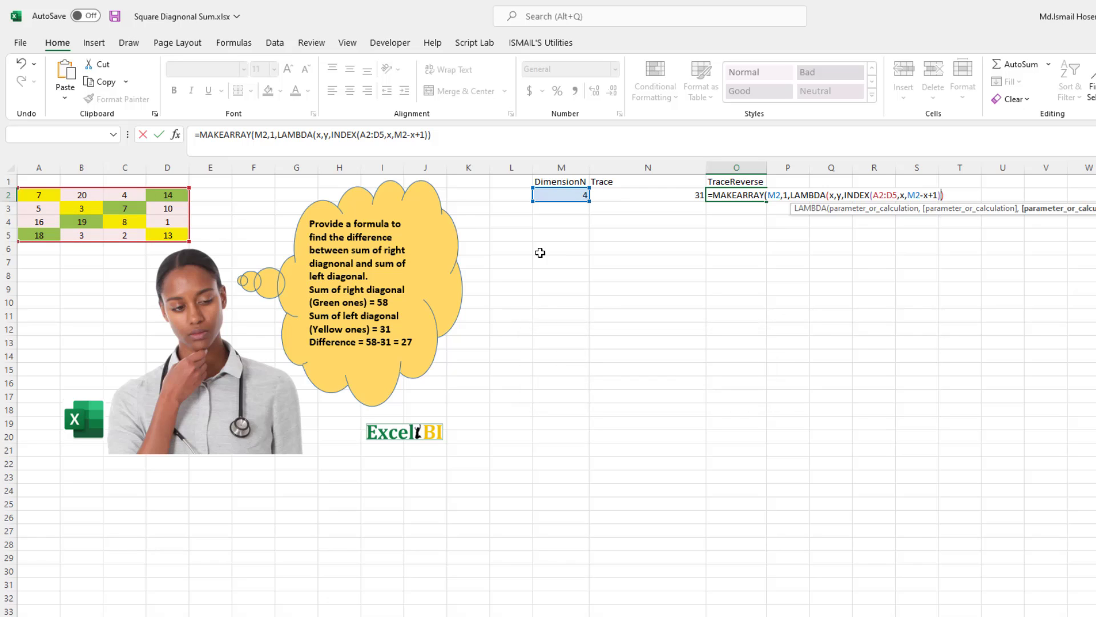
type(")")
key("Return")
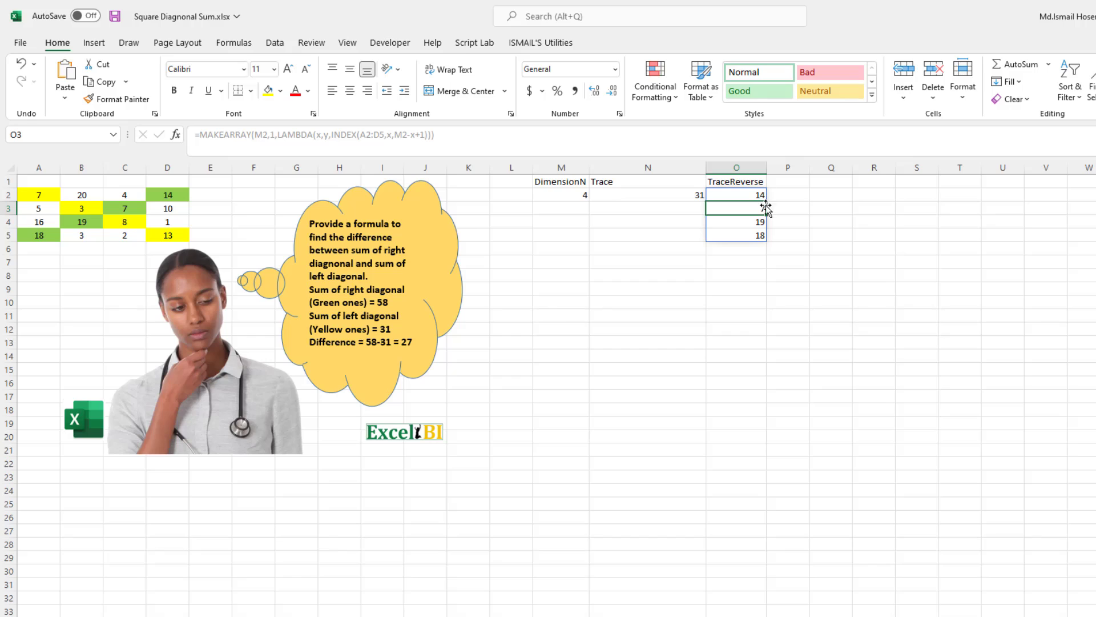
- Check the green diagonal cells D2, C3, B4 and A5 against the values spilled under TraceReverse
left_click(171, 194)
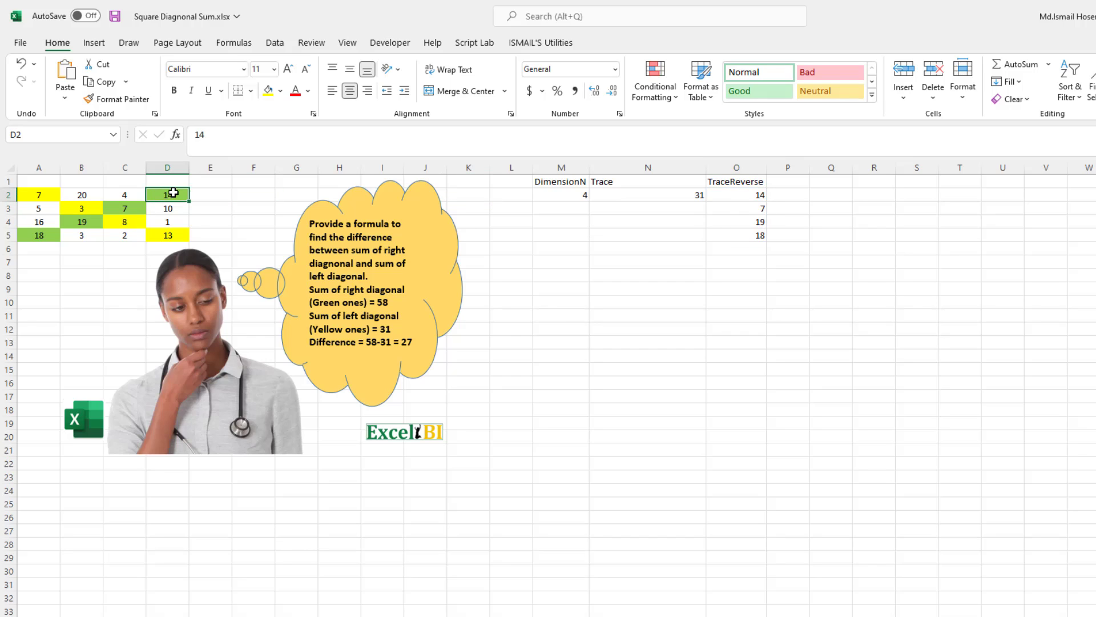
left_click(125, 214)
left_click(83, 222)
left_click(40, 235)
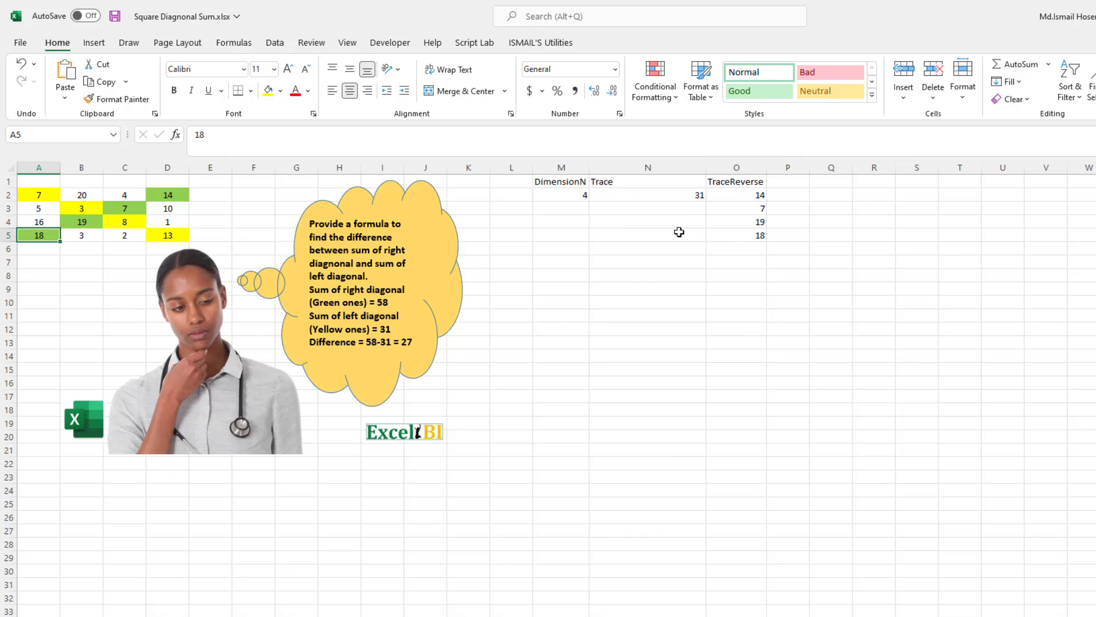
- Wrap the MAKEARRAY formula in cell O2 in SUM to total the right diagonal
left_click(748, 197)
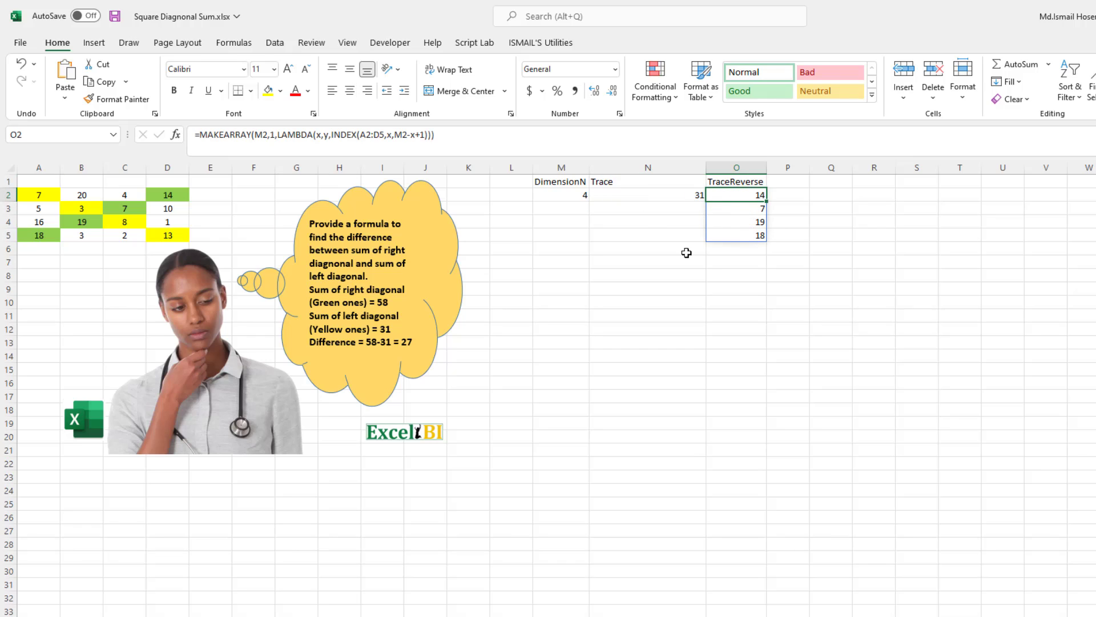
left_click(202, 137)
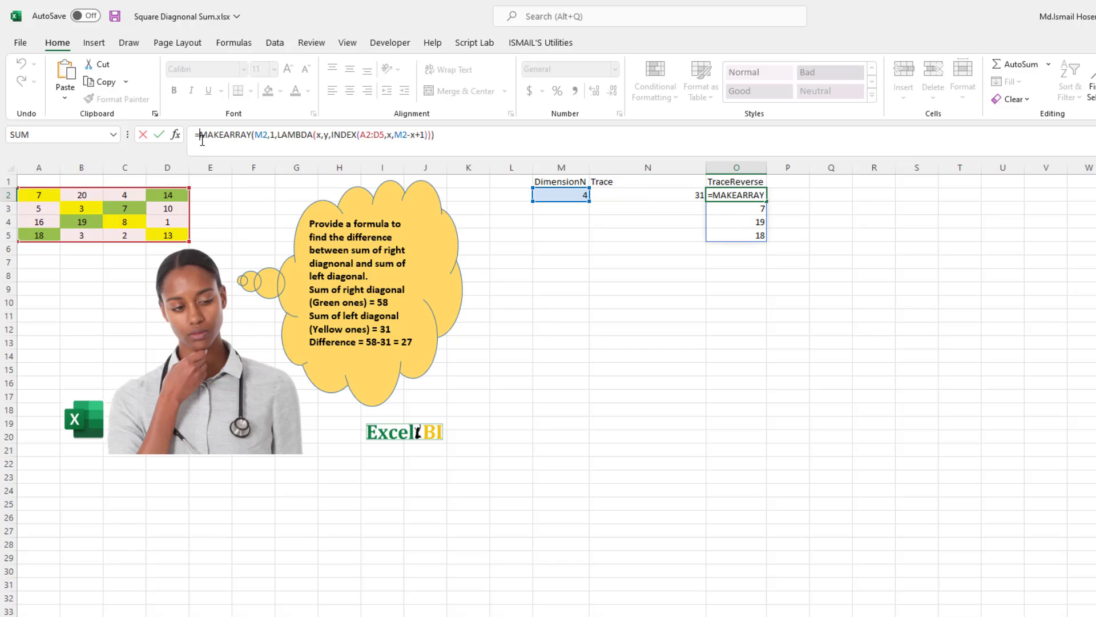
type("SUM(")
key("End")
type(")")
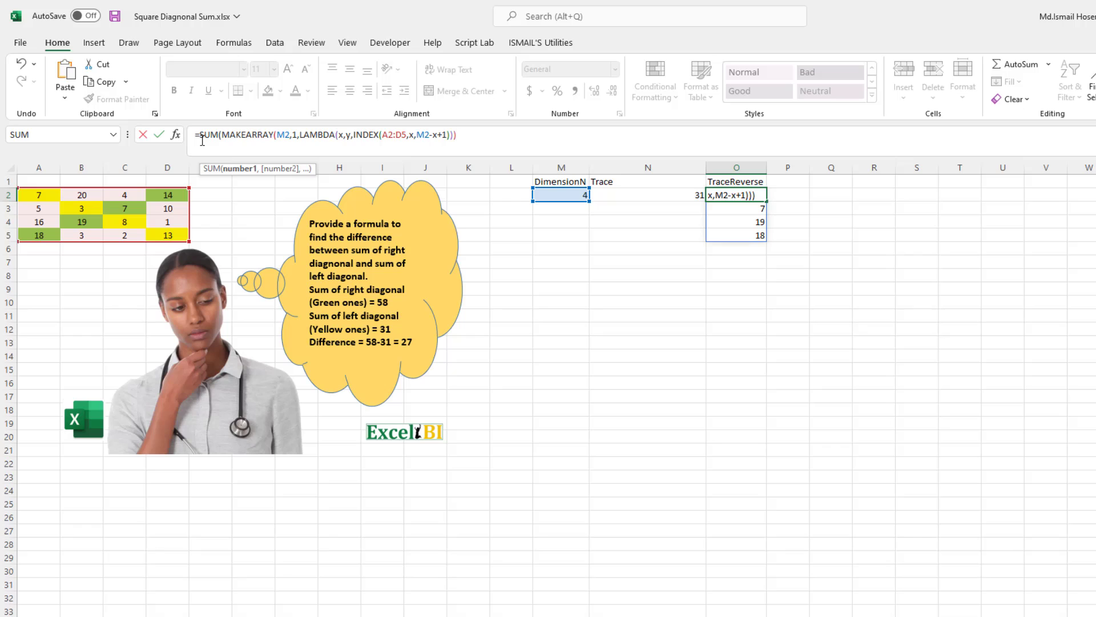
key("Return")
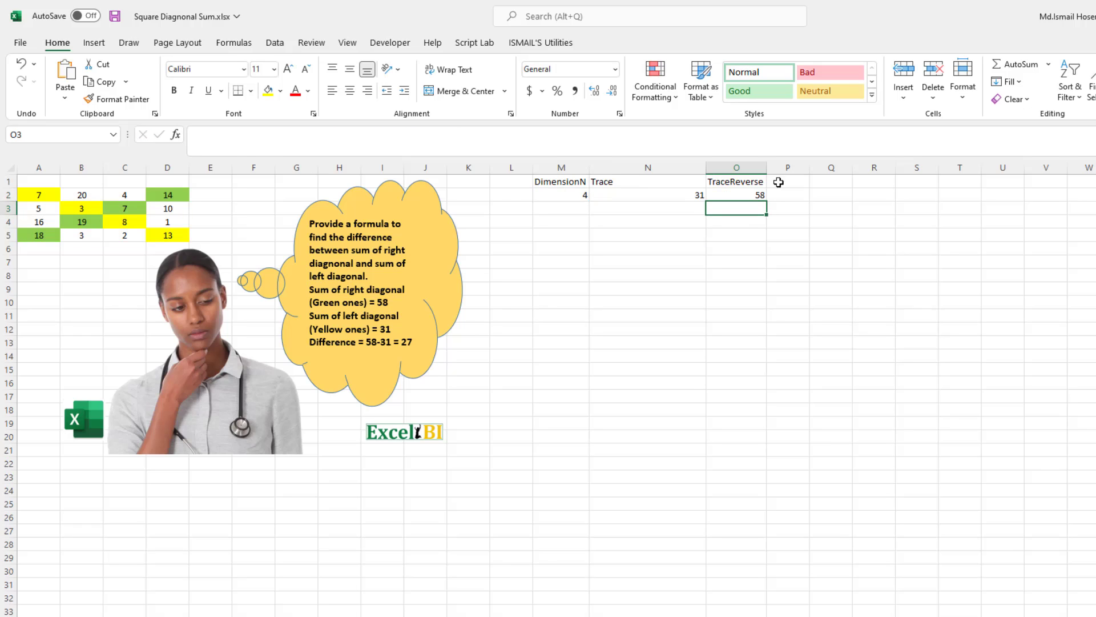
- Enter the formula =O2-N2 in cell P2 to subtract the left diagonal sum from the right
left_click(754, 183)
left_click(799, 196)
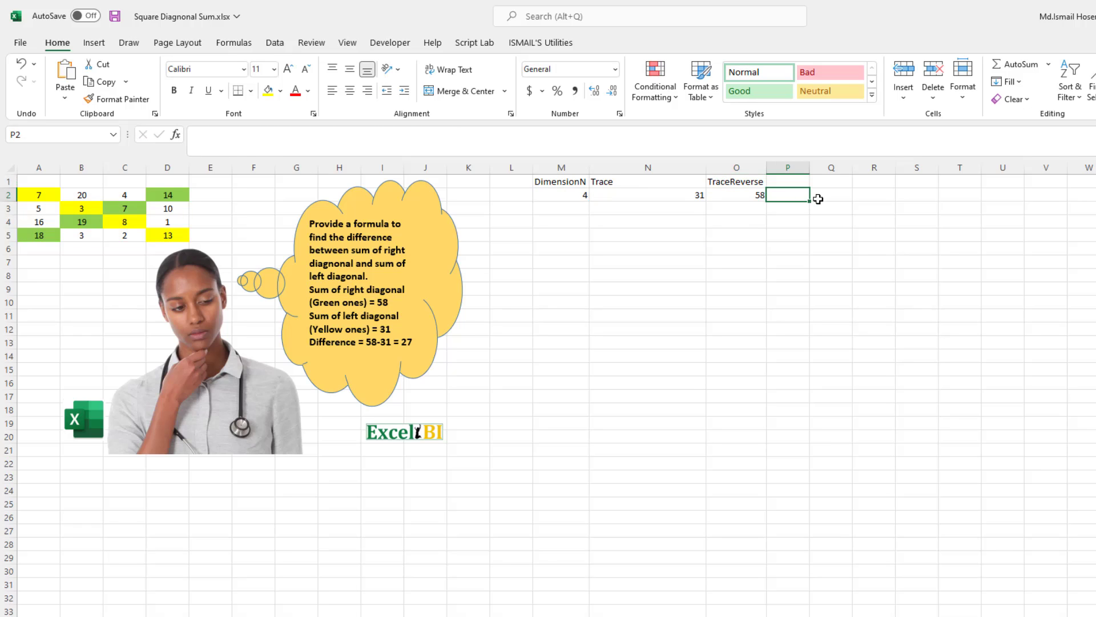
type("=")
key("Left")
type("-")
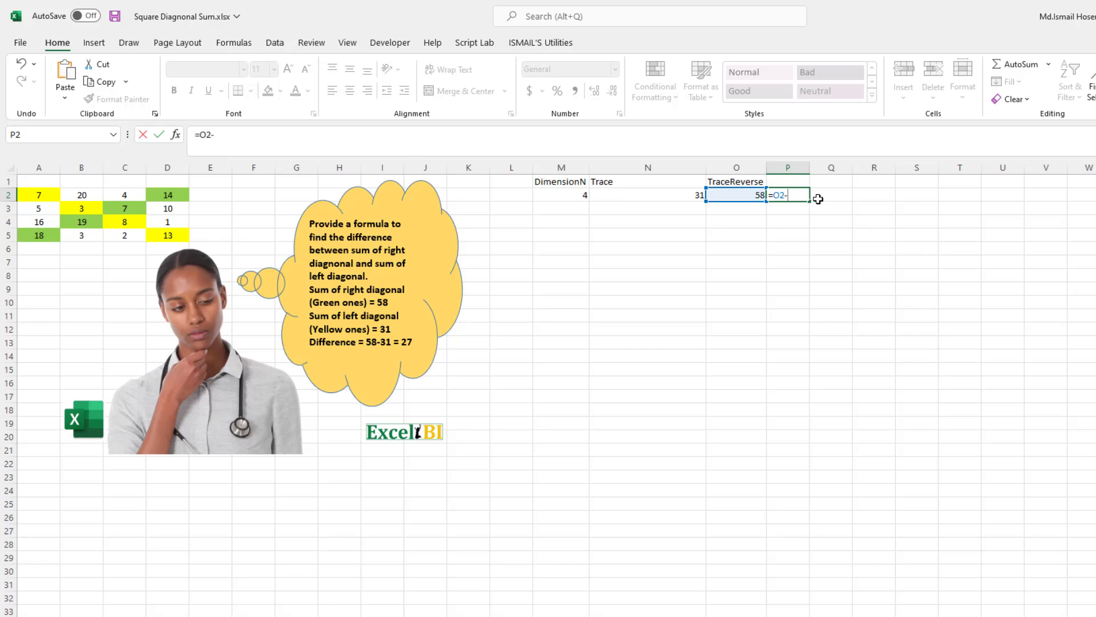
key("Left")
key("Left")
key("Return")
left_click(803, 196)
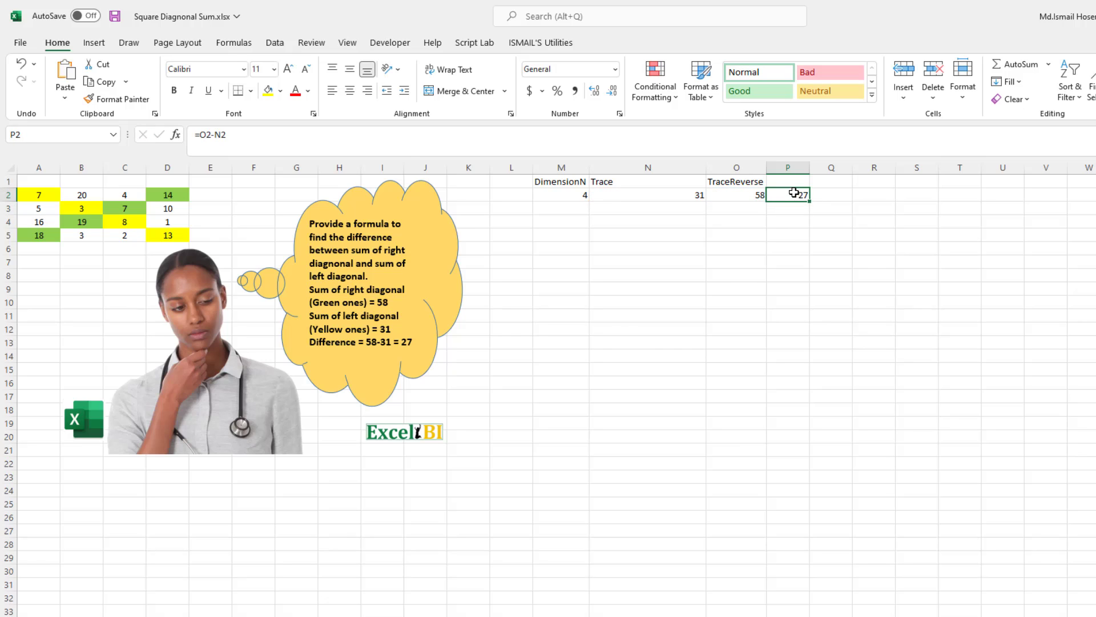
- Enter the header Result in cell P1
left_click(794, 182)
type("Result")
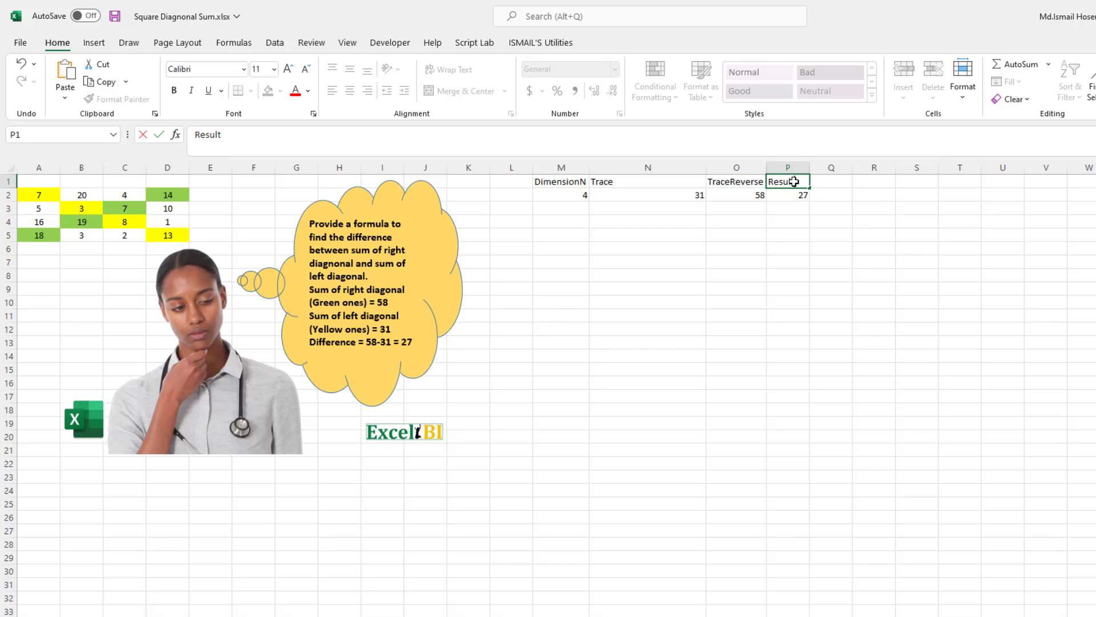
key("Return")
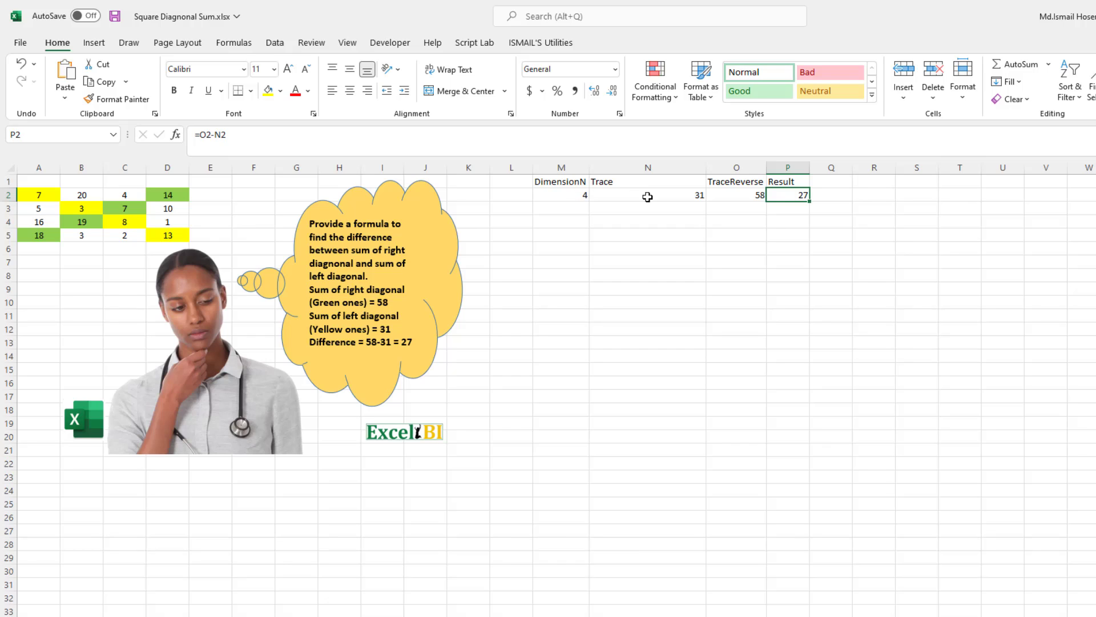
- Review the formulas in cells M2, N2 and P2, and save the workbook
left_click(631, 196)
left_click(562, 197)
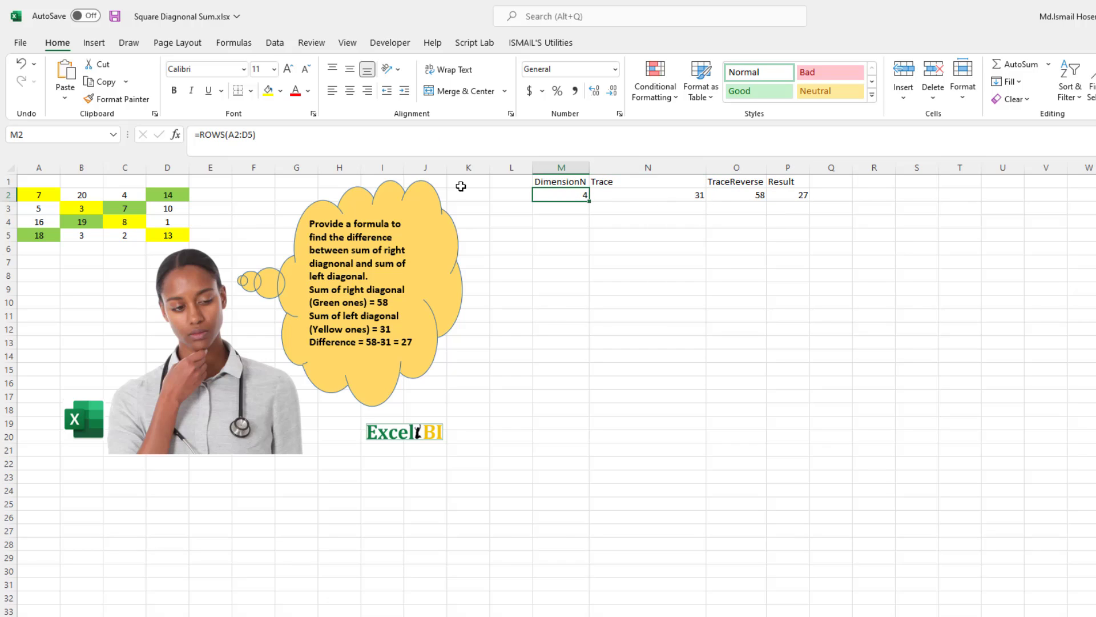
left_click(634, 196)
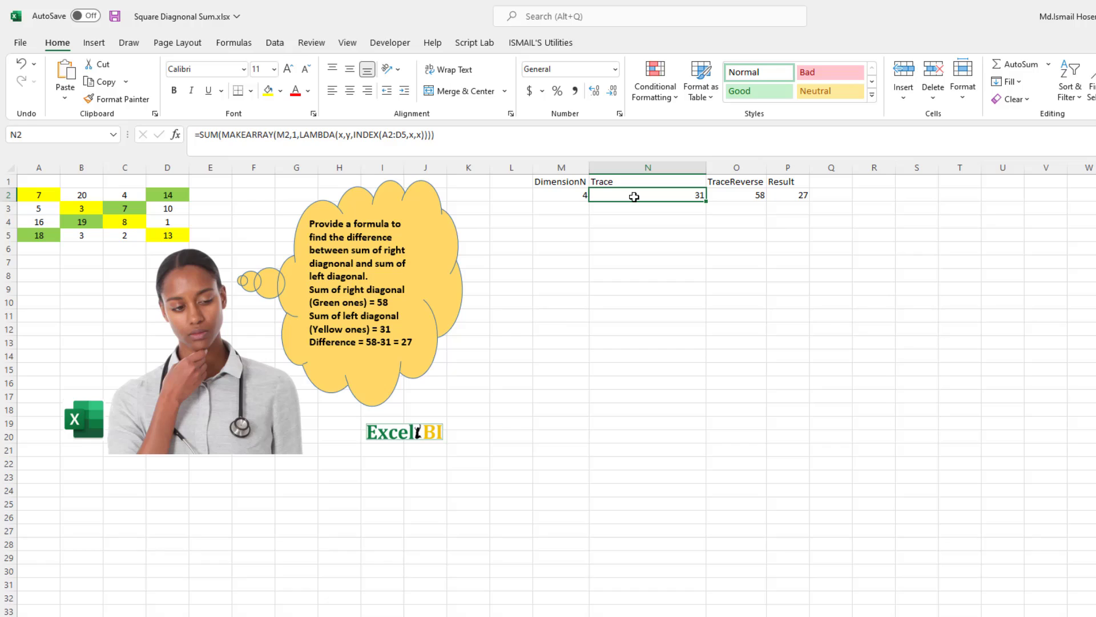
key("ctrl+s")
left_click(578, 195)
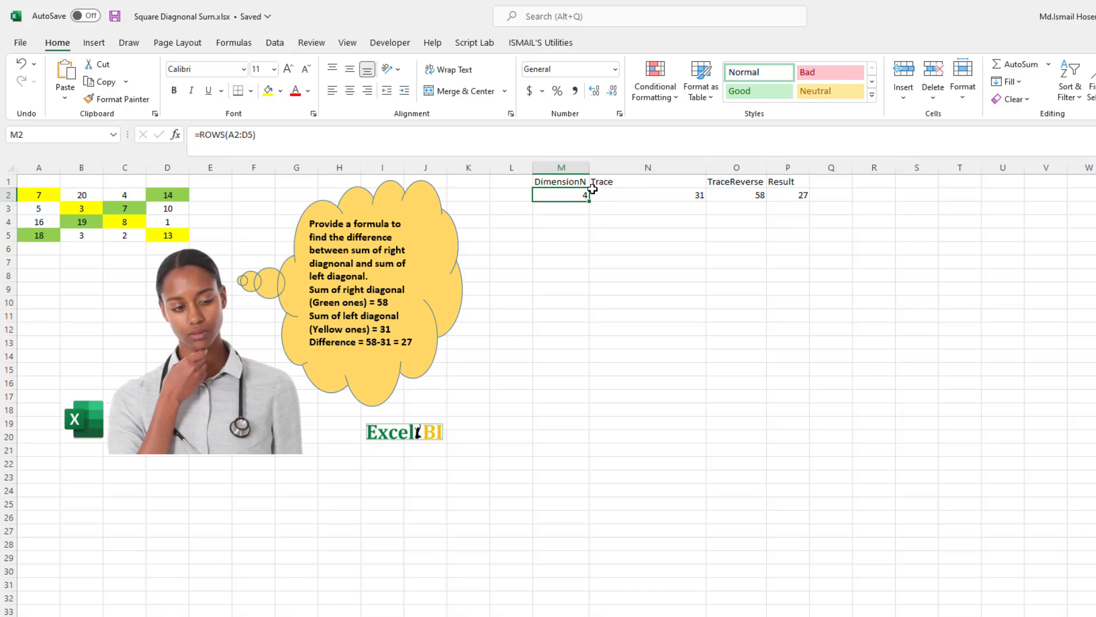
left_click(788, 194)
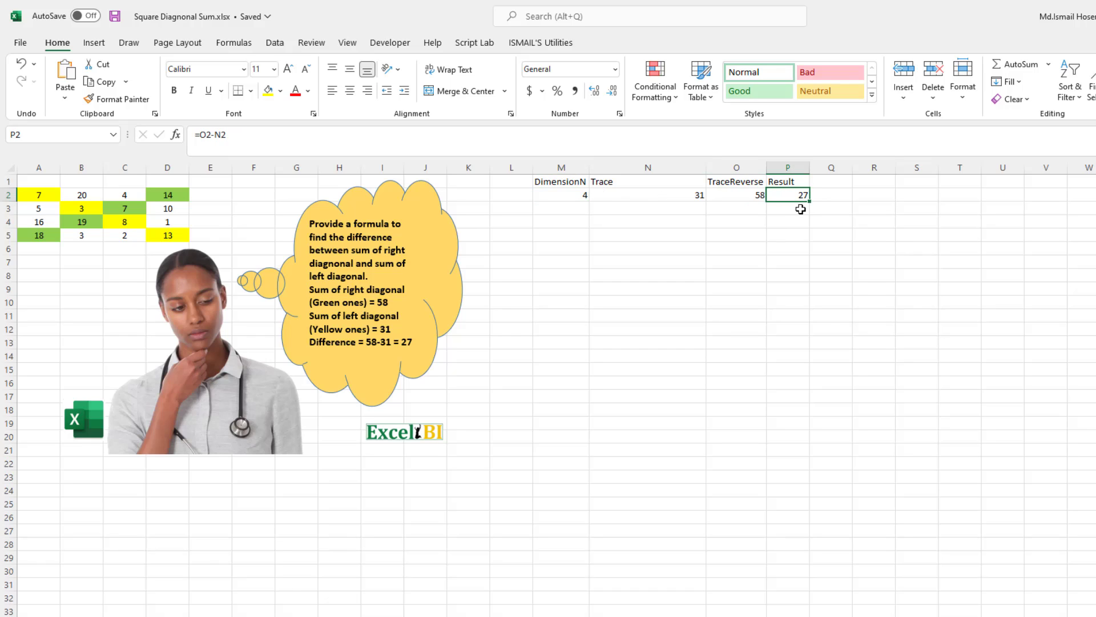
- Rename the LAMBDA parameter Input1 in cell Q2's formula to InputSquareMatrix
left_click(840, 197)
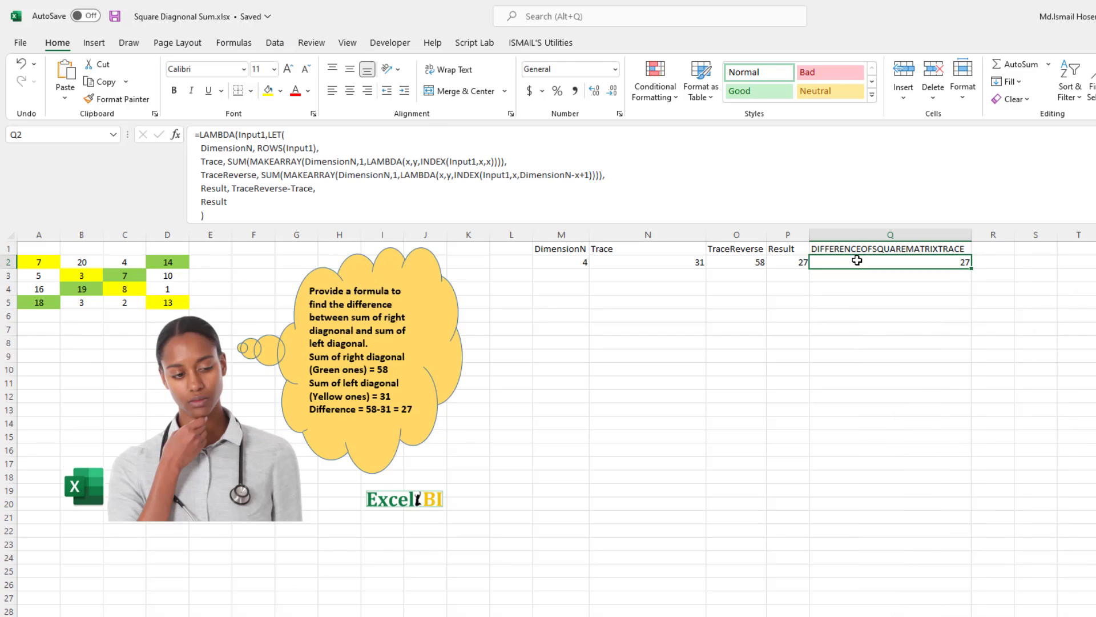
double_click(246, 150)
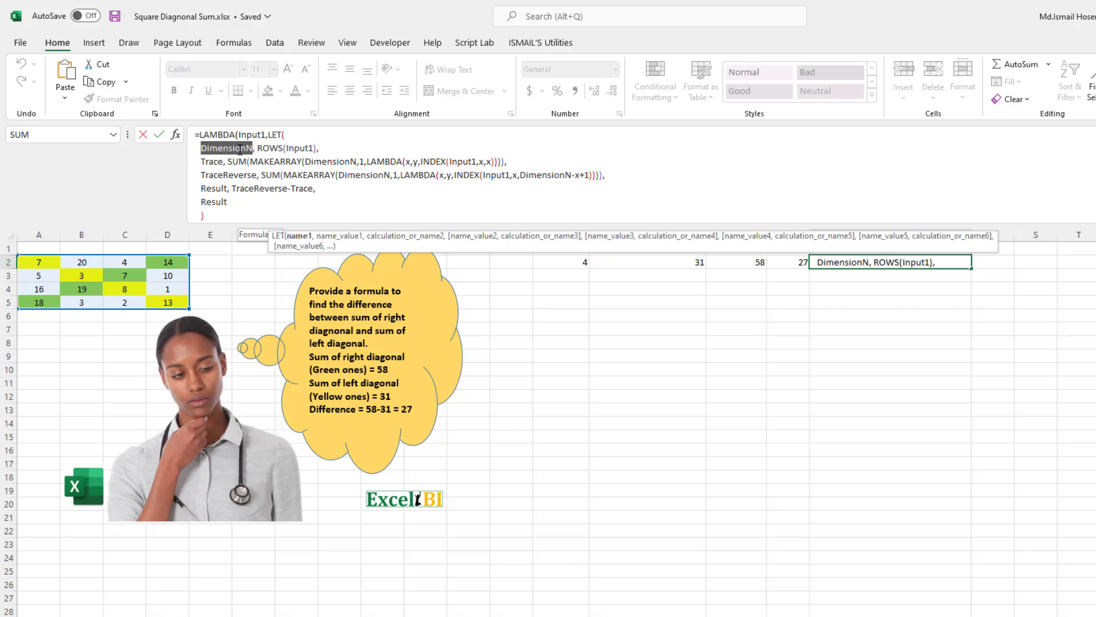
left_click(300, 147)
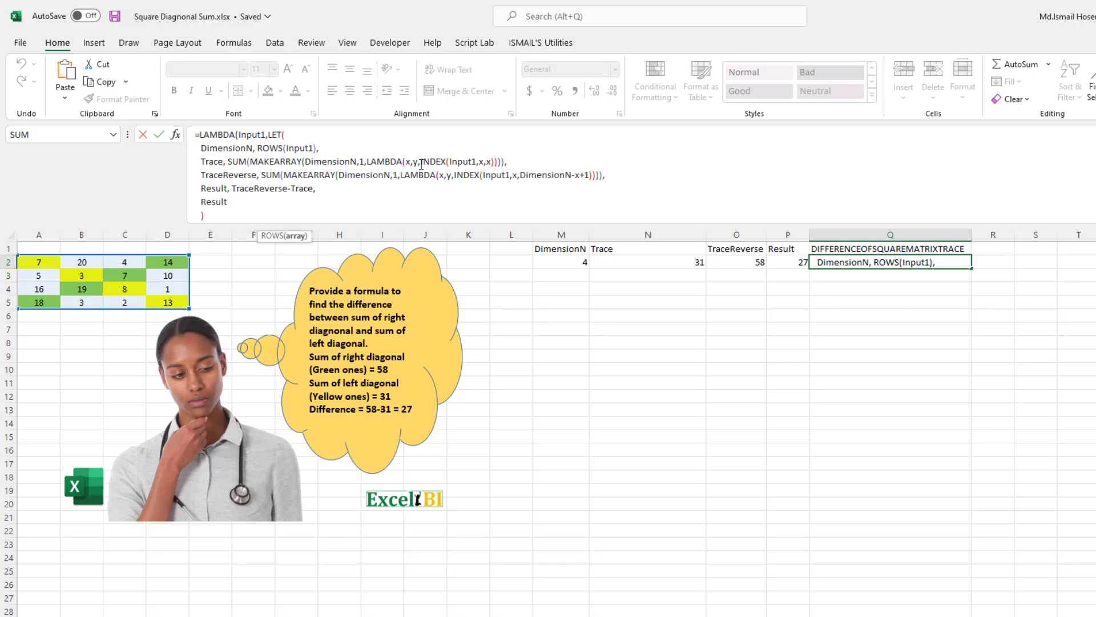
double_click(257, 135)
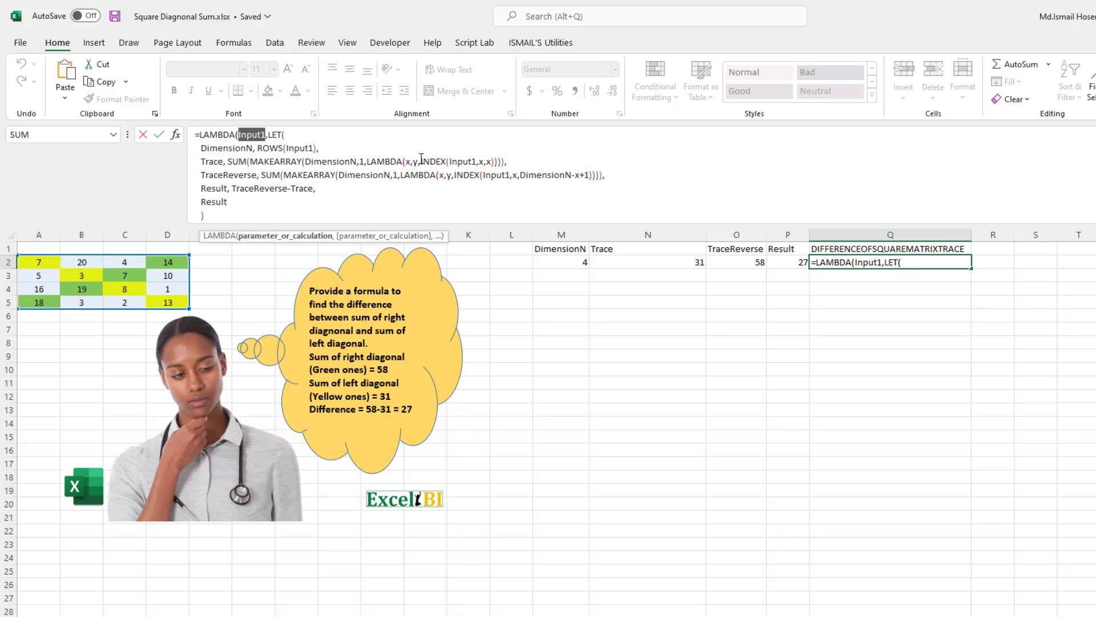
type("I")
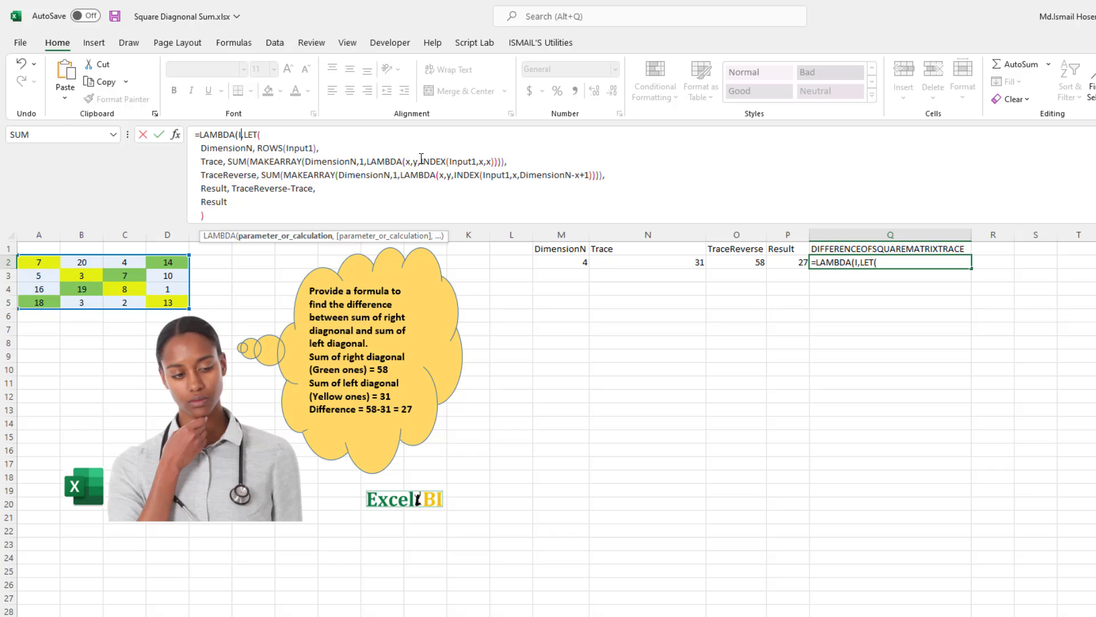
type("nputMat")
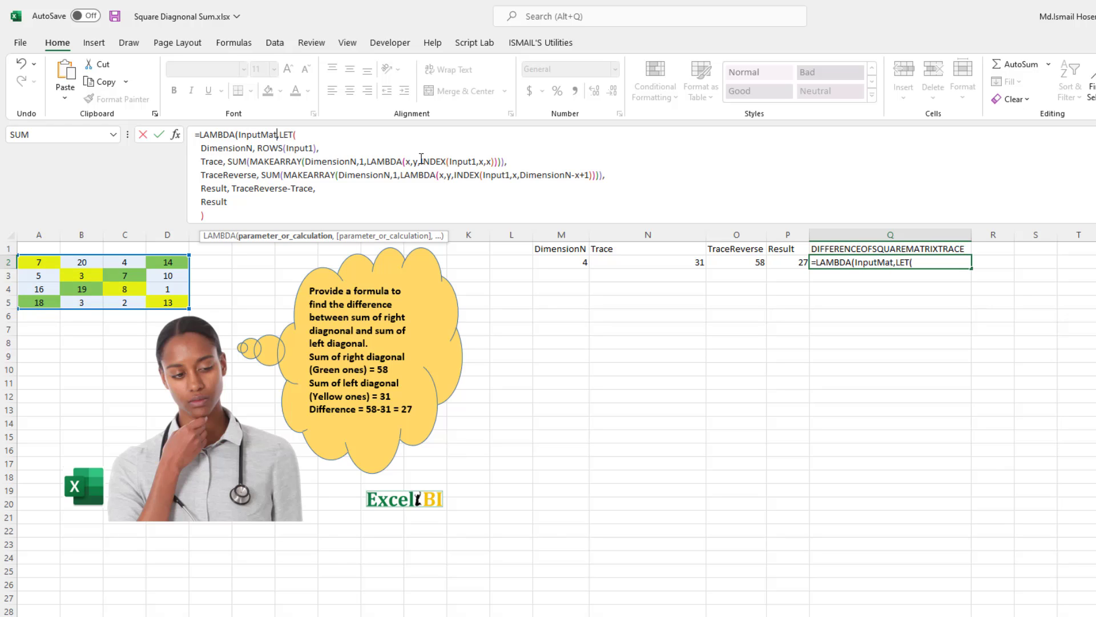
type("rix")
type("Square")
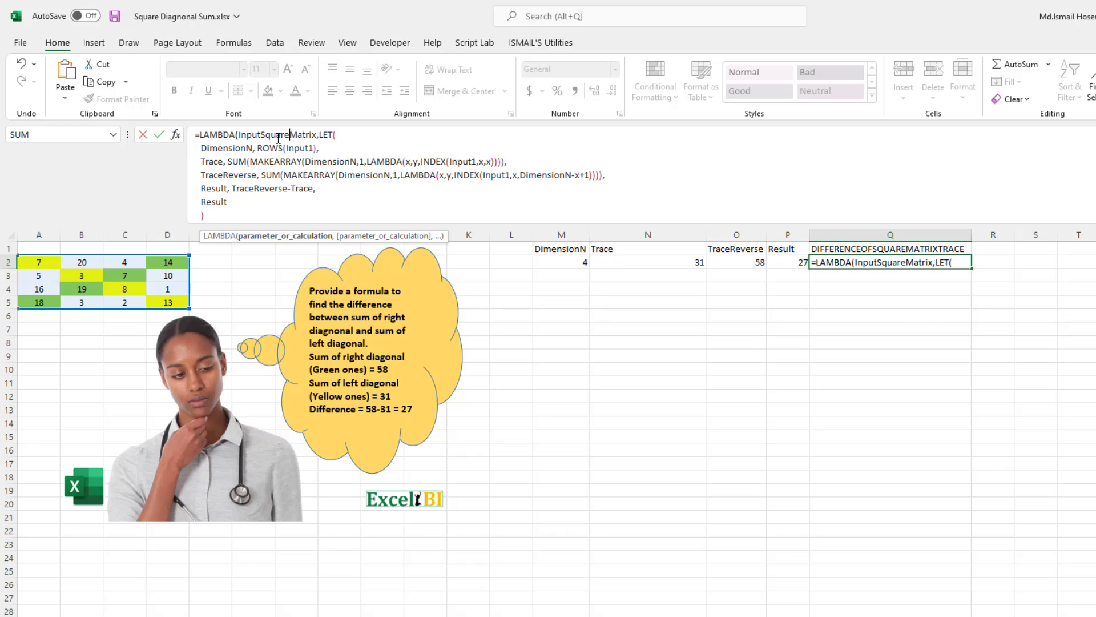
- Replace the remaining Input1 references in Q2's ROWS function and both INDEX functions with InputSquareMatrix
double_click(280, 134)
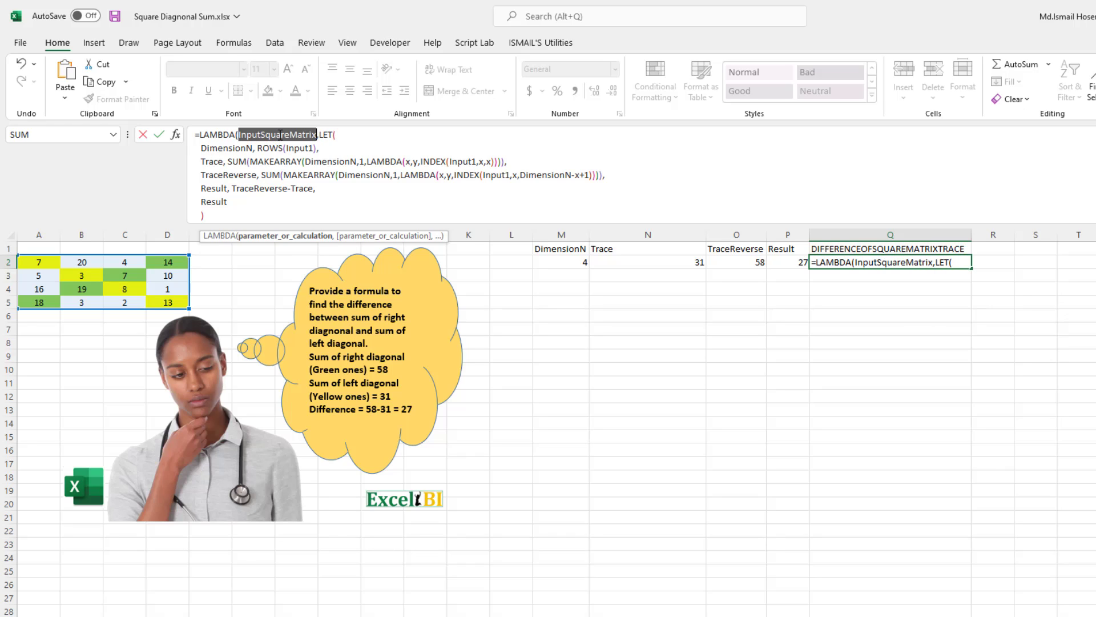
key("ctrl+c")
double_click(298, 148)
key("ctrl+v")
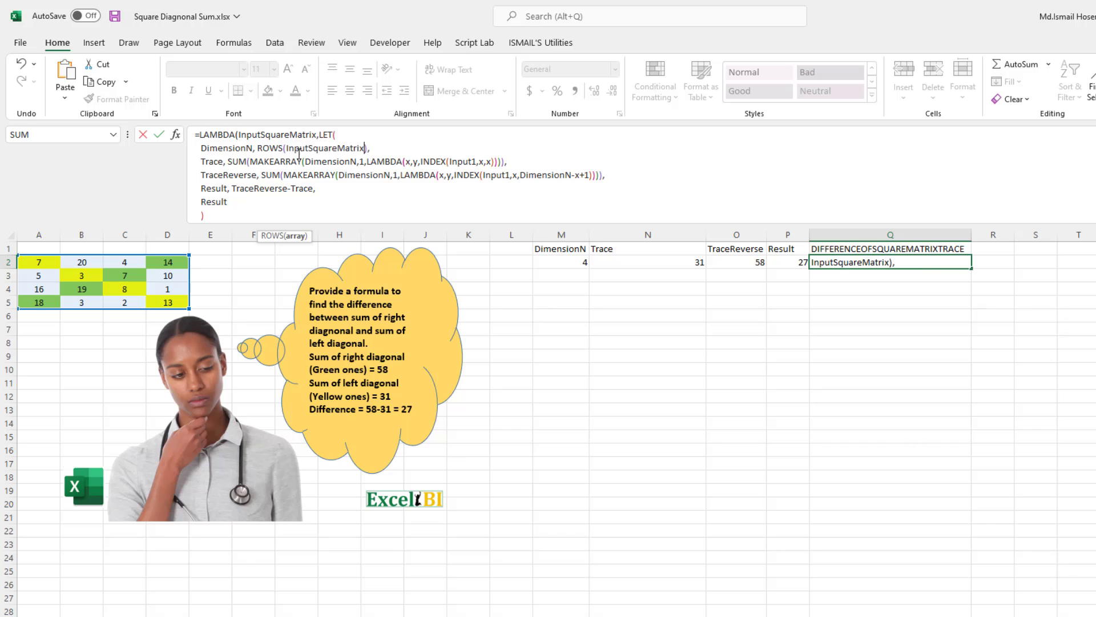
double_click(464, 161)
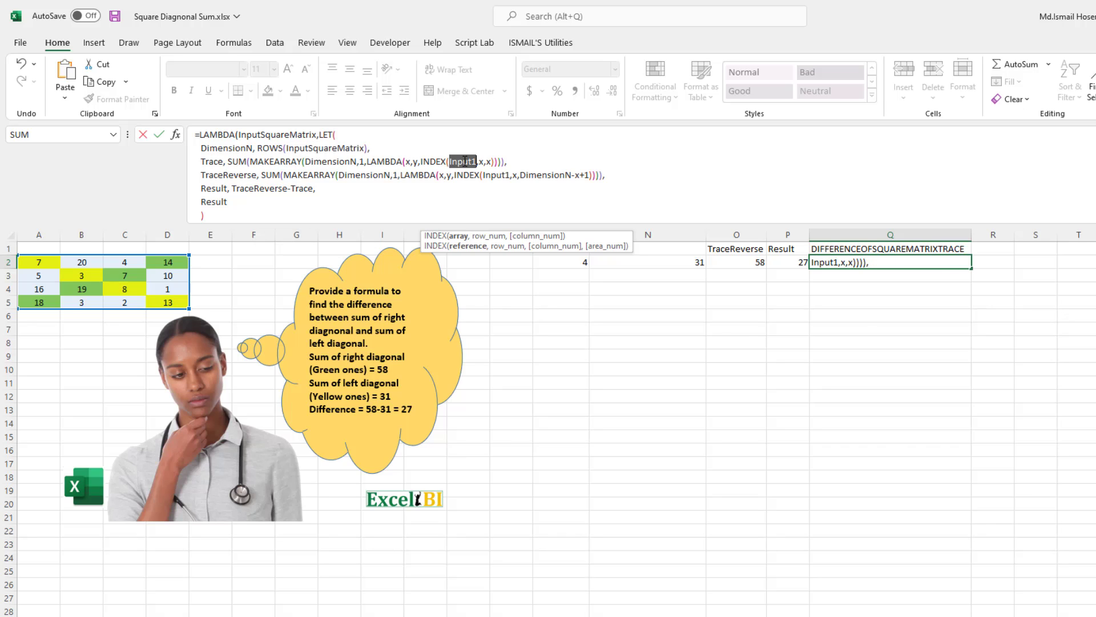
key("ctrl+v")
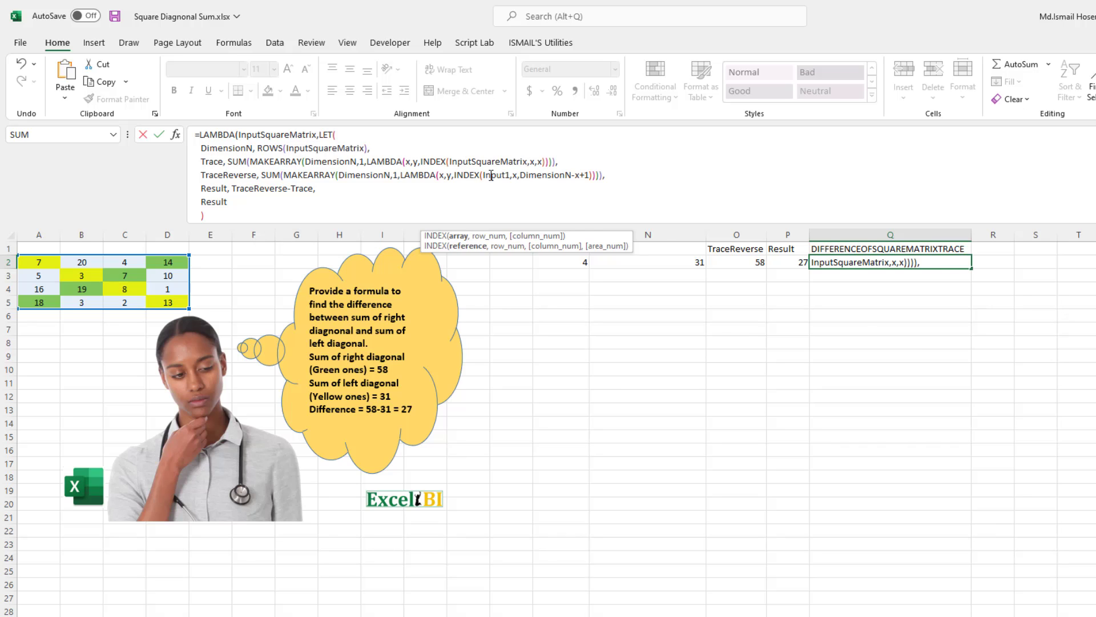
double_click(491, 175)
key("ctrl+v")
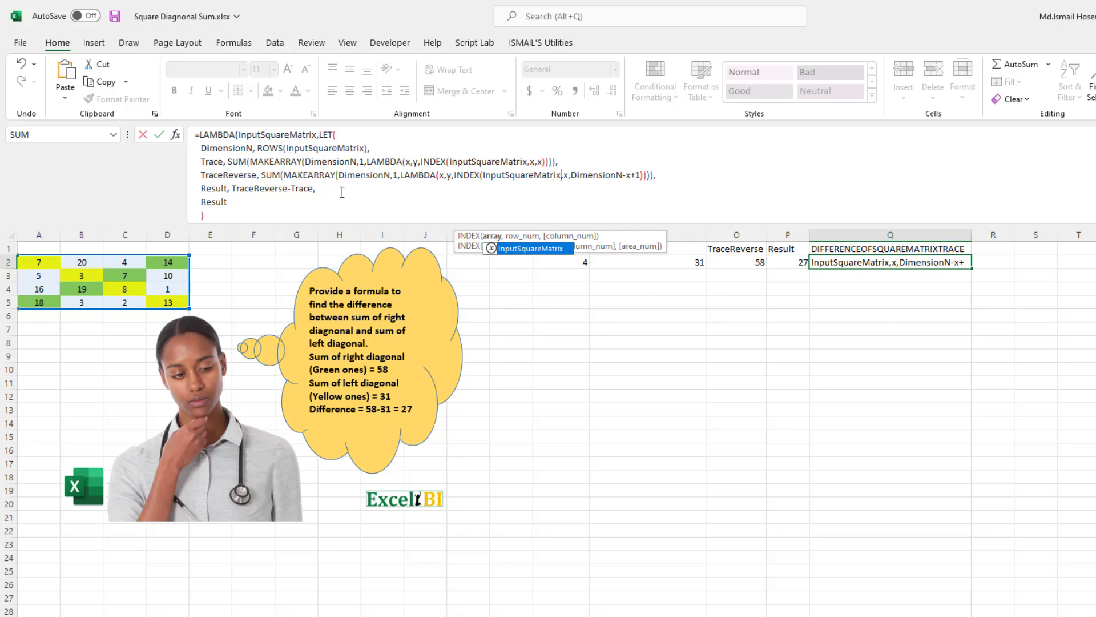
left_click(306, 204)
key("Return")
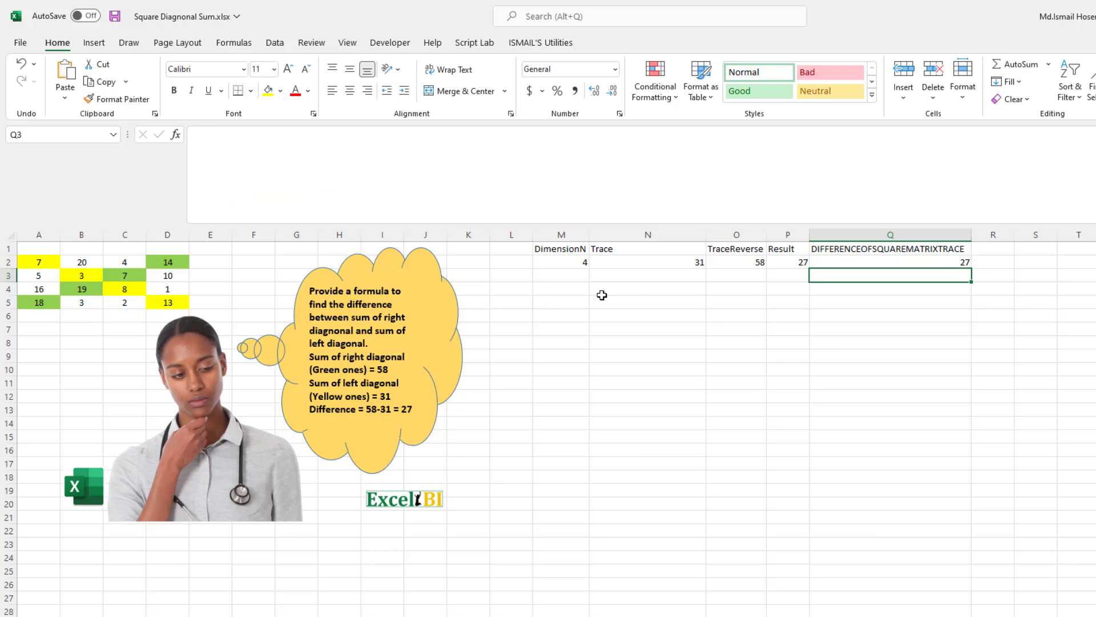
- Examine the (A2:D5) argument at the end of Q2's formula and enlarge the formula bar to show the whole LAMBDA
left_click(922, 263)
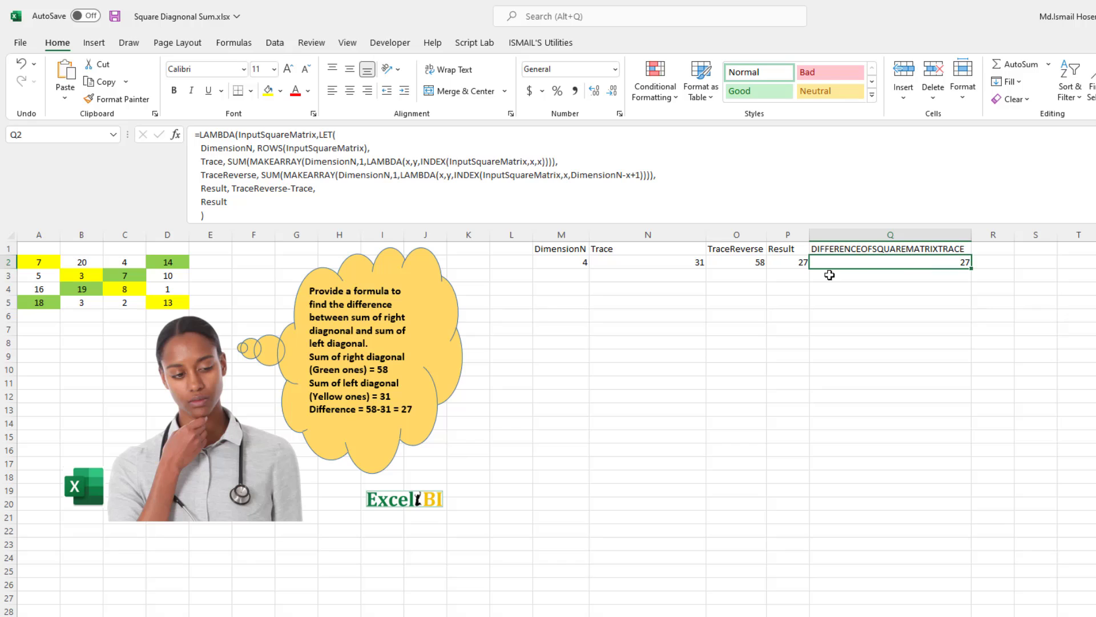
scroll(468, 203, "down", 1)
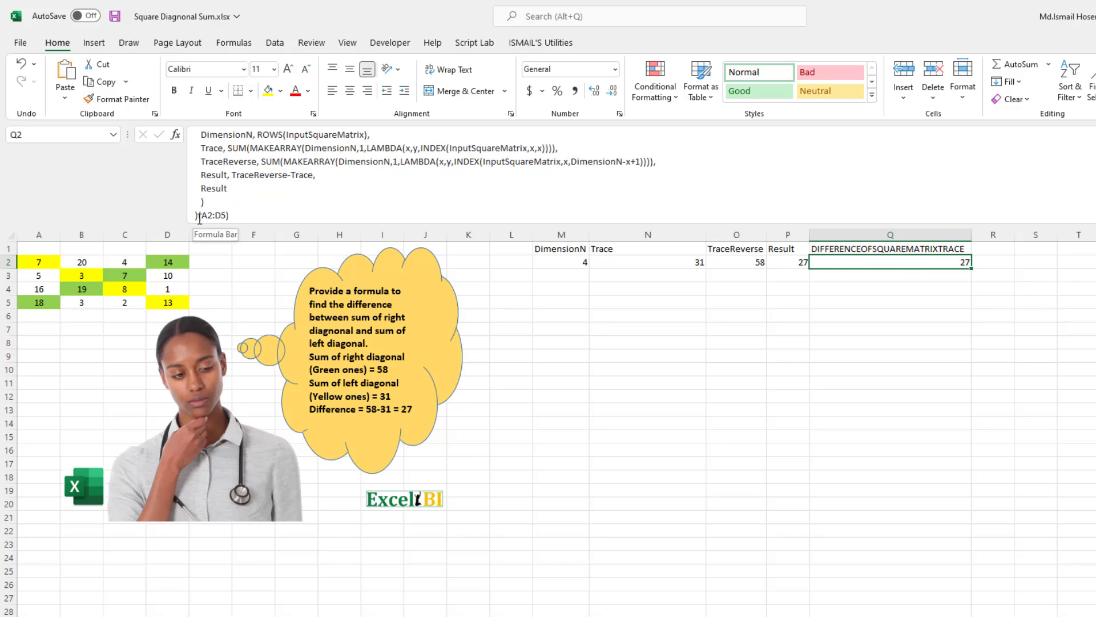
left_click_drag(200, 216, 232, 216)
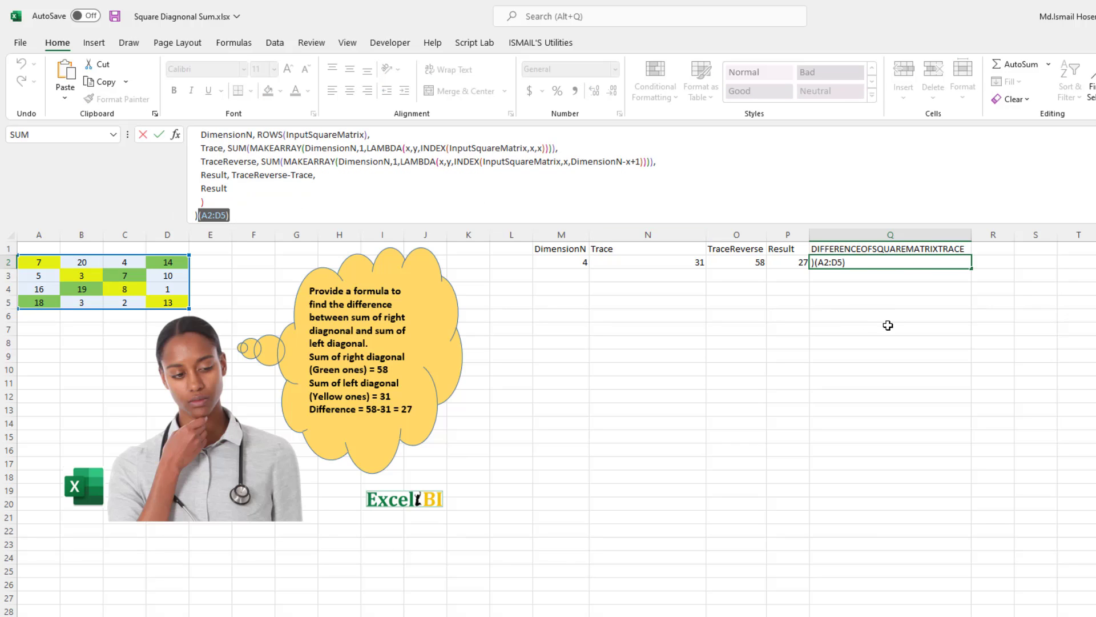
key("Escape")
left_click_drag(366, 224, 365, 263)
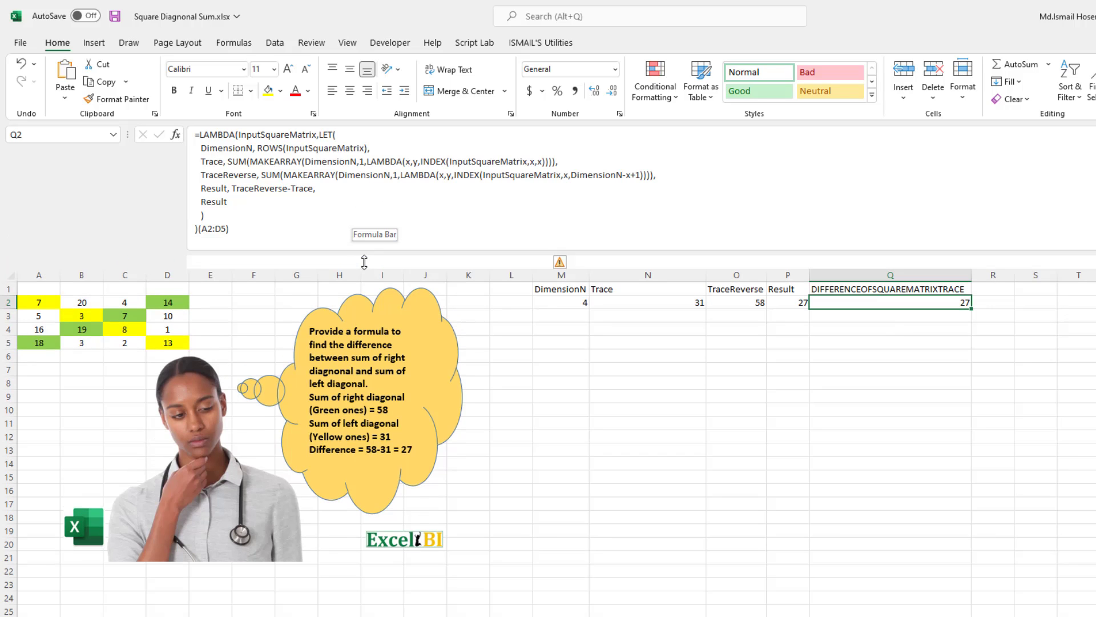
- Define the workbook-scoped name DIFFERENCEOFSQUAREMATRIXTRACE referring to Q2's LAMBDA formula copied without its (A2:D5) argument
left_click_drag(201, 233, 191, 134)
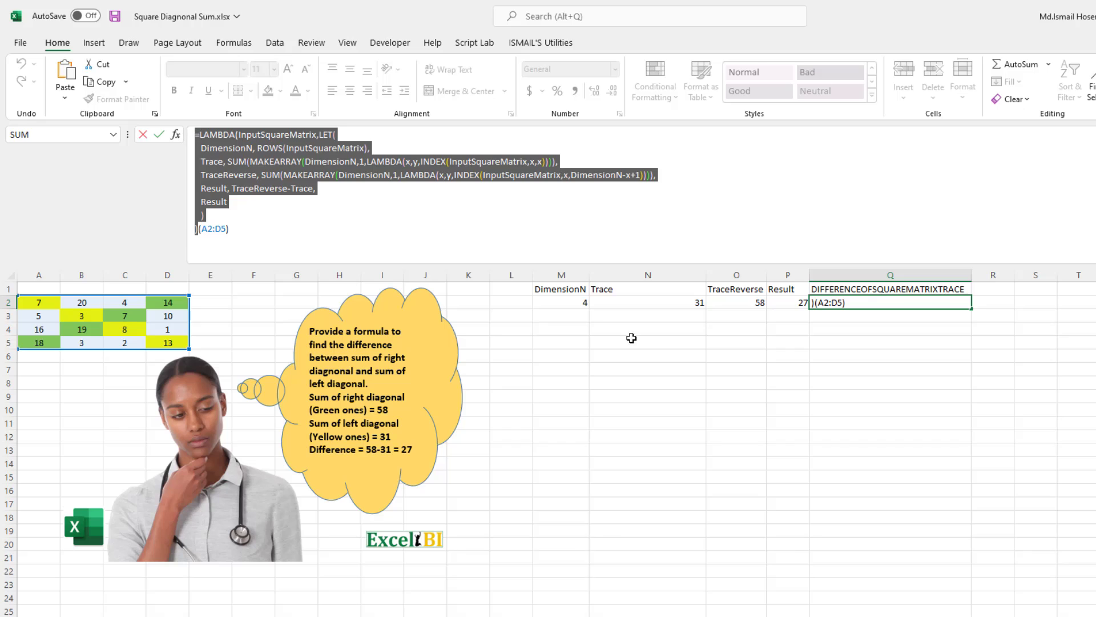
key("Escape")
key("ctrl+F3")
left_click(654, 200)
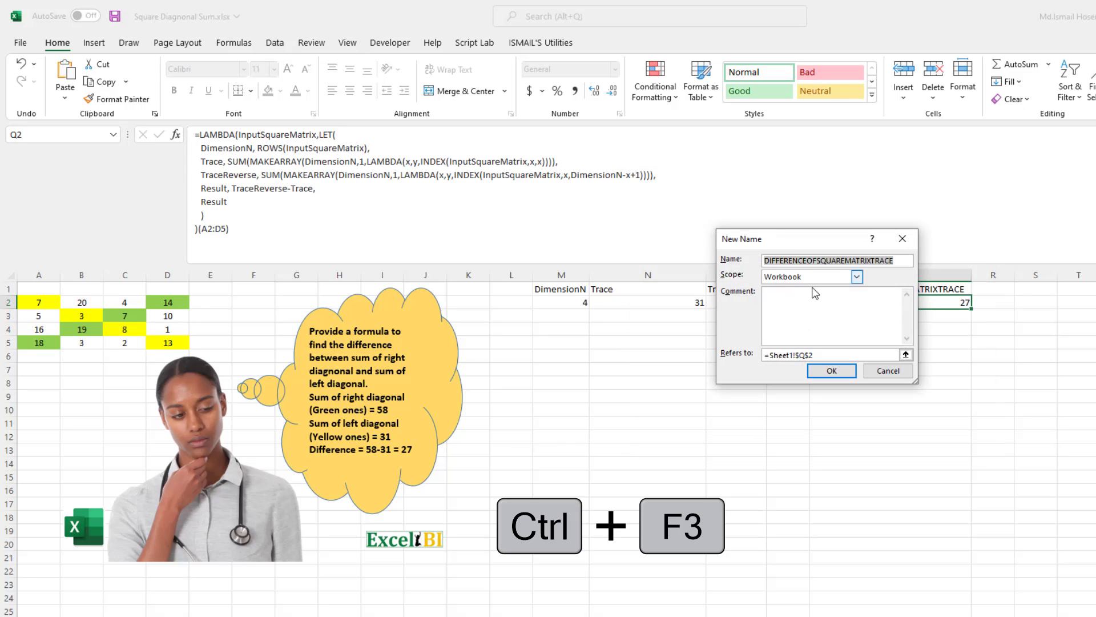
left_click_drag(828, 247, 578, 280)
left_click_drag(579, 388, 461, 386)
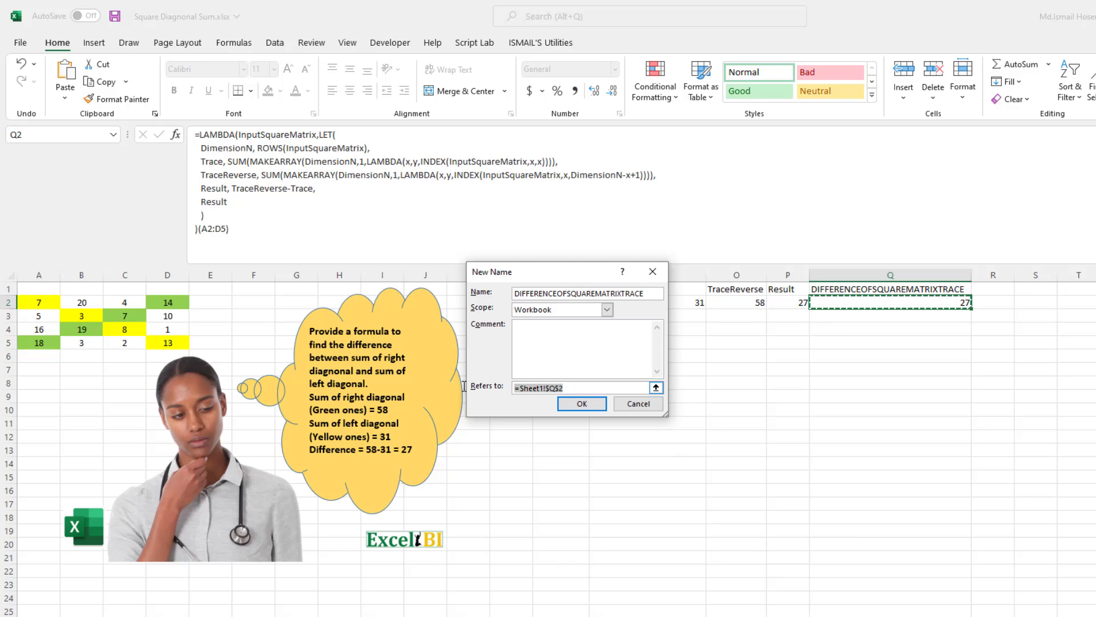
key("ctrl+v")
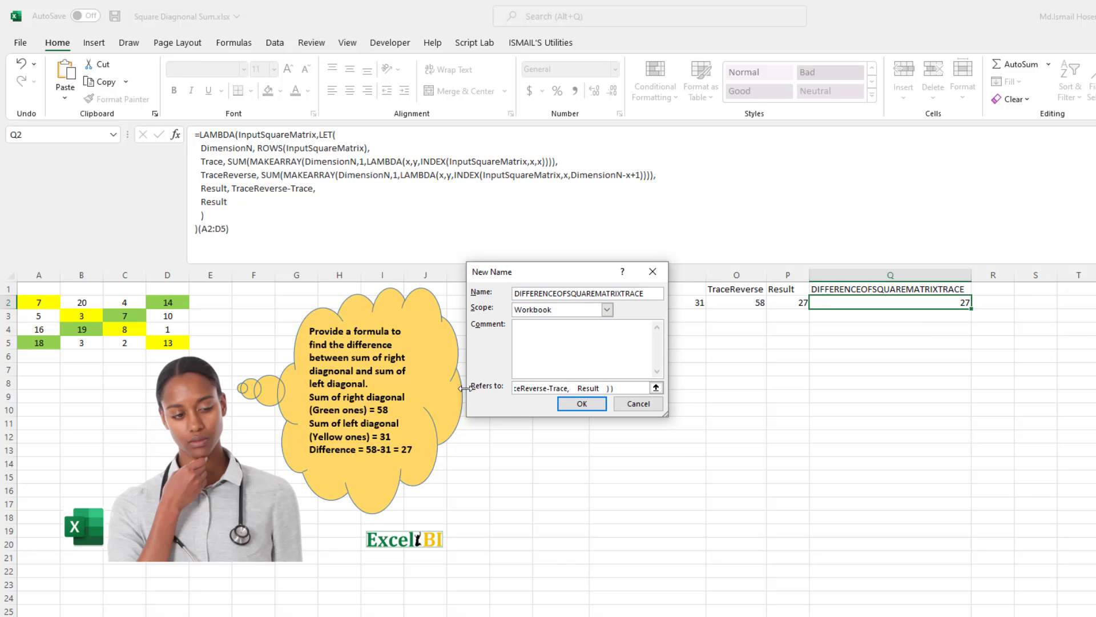
left_click(582, 404)
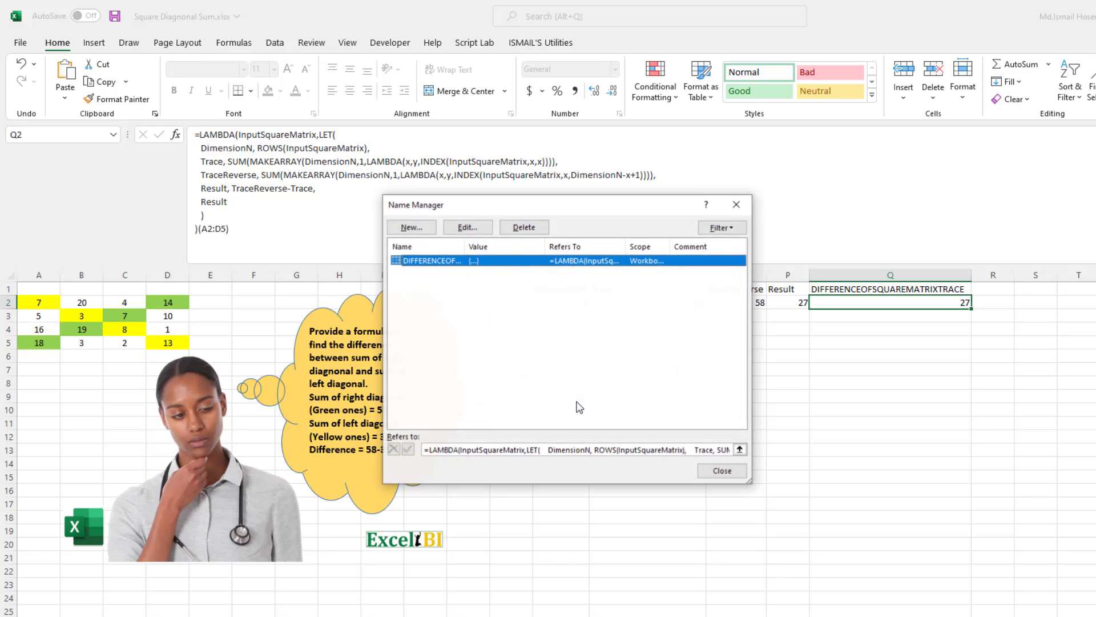
left_click(737, 204)
- Replace the formula in cell Q2 with =DIFFERENCEOFSQUAREMATRIXTRACE(A2:D5)
type("=diff")
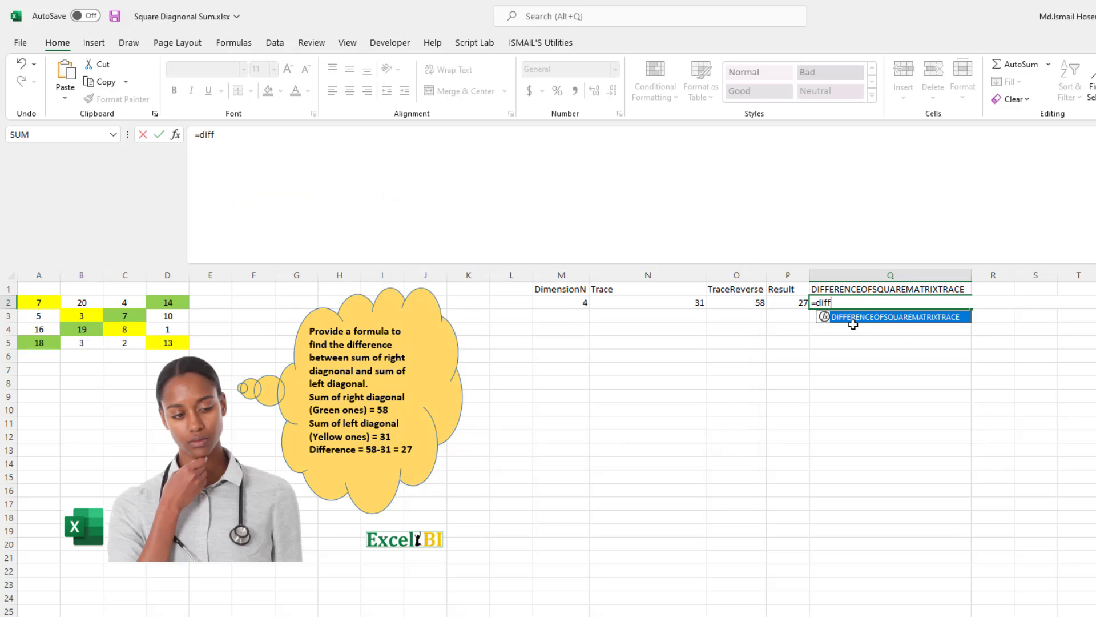
key("Tab")
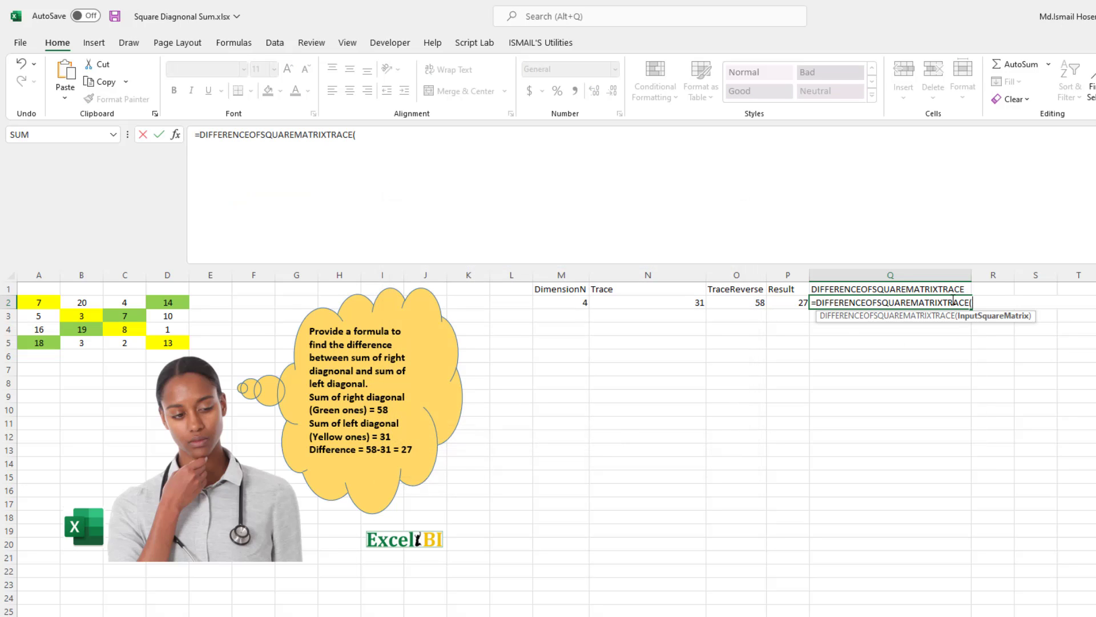
left_click_drag(34, 303, 152, 343)
key("Return")
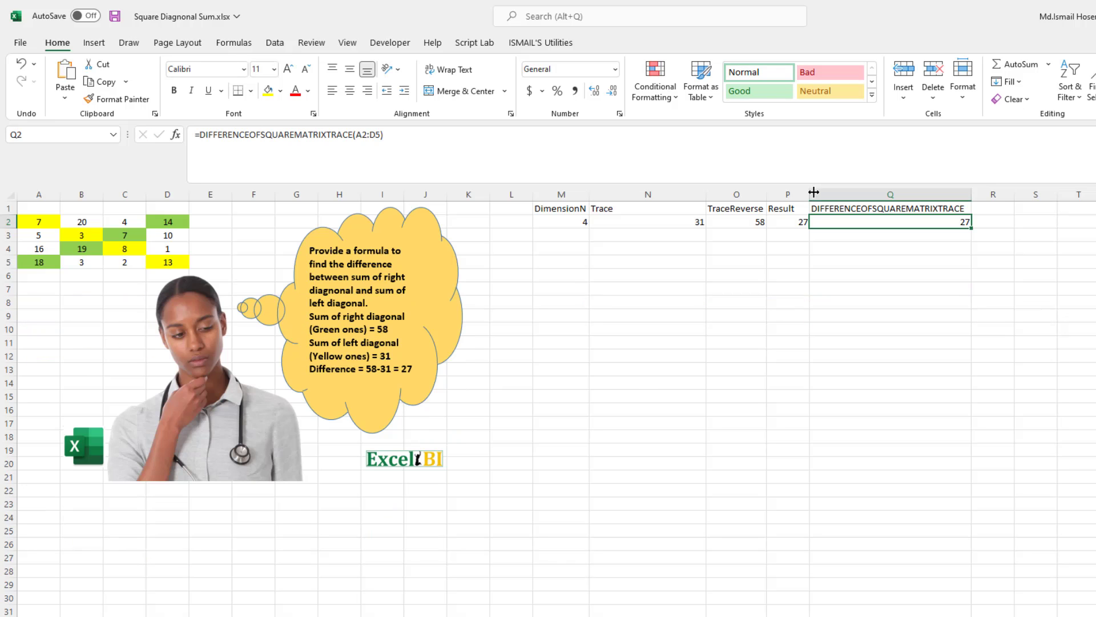
- Save the workbook with cell Q2 selected
left_click(866, 254)
left_click(866, 222)
key("ctrl+s")
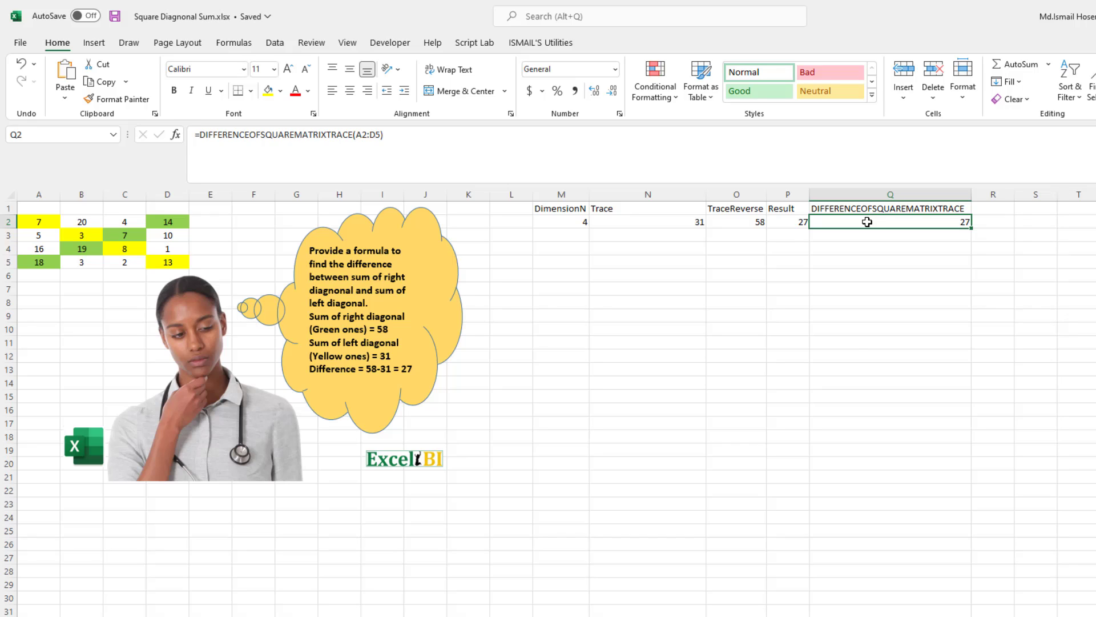